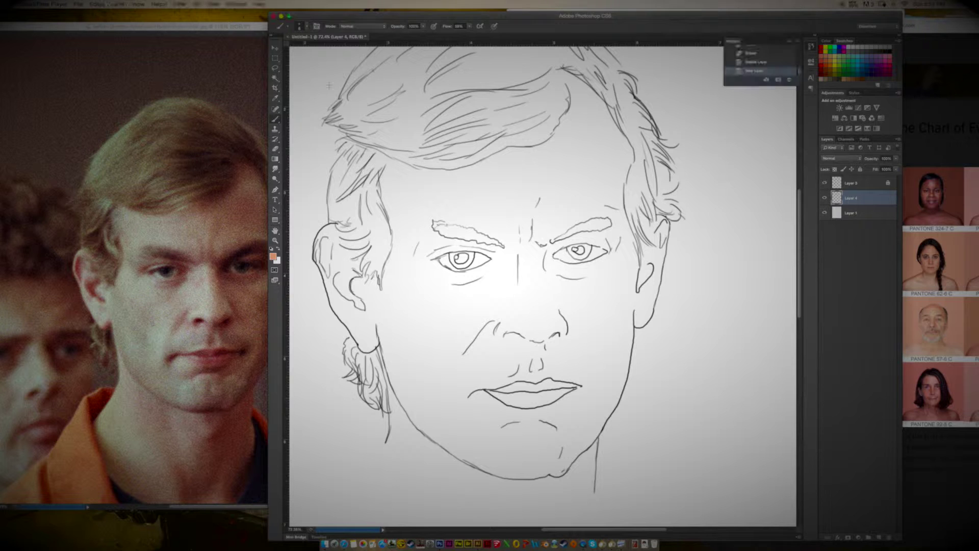
Paint skin-tone strokes over the hairline, forehead and brow on Layer 4
left_click_drag(567, 120, 527, 159)
mouse_move(575, 102)
left_mouse_down()
mouse_move(523, 157)
mouse_move(492, 156)
mouse_move(576, 87)
mouse_move(632, 158)
left_mouse_up()
left_click(299, 26)
left_click_drag(592, 132, 624, 255)
left_click(300, 26)
left_click_drag(535, 153, 438, 194)
left_click_drag(525, 204, 616, 250)
Switch to an orange skin colour and repaint the forehead with it
left_click(273, 257)
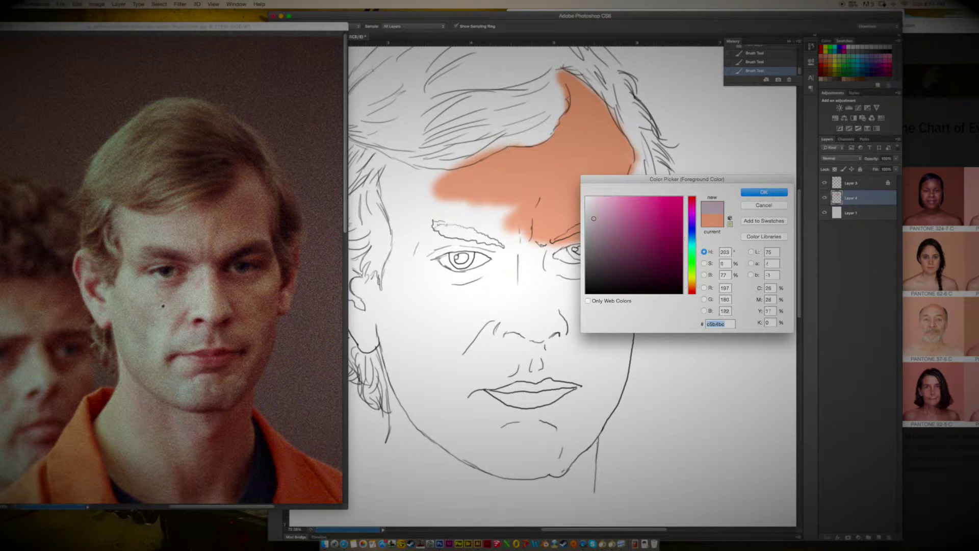
left_click(593, 217)
left_click(763, 192)
left_click_drag(433, 197, 535, 183)
left_click(273, 257)
left_click(602, 153)
left_click(763, 192)
mouse_move(388, 204)
left_mouse_down()
mouse_move(443, 173)
mouse_move(580, 147)
left_mouse_up()
Fill the cheeks, temple, ear area and jaw with the orange skin tone
left_click_drag(533, 220, 449, 220)
mouse_move(606, 326)
left_mouse_down()
mouse_move(578, 400)
mouse_move(624, 239)
mouse_move(640, 304)
mouse_move(612, 423)
left_mouse_up()
mouse_move(403, 204)
left_mouse_down()
mouse_move(403, 327)
mouse_move(336, 316)
mouse_move(338, 257)
mouse_move(459, 286)
left_mouse_up()
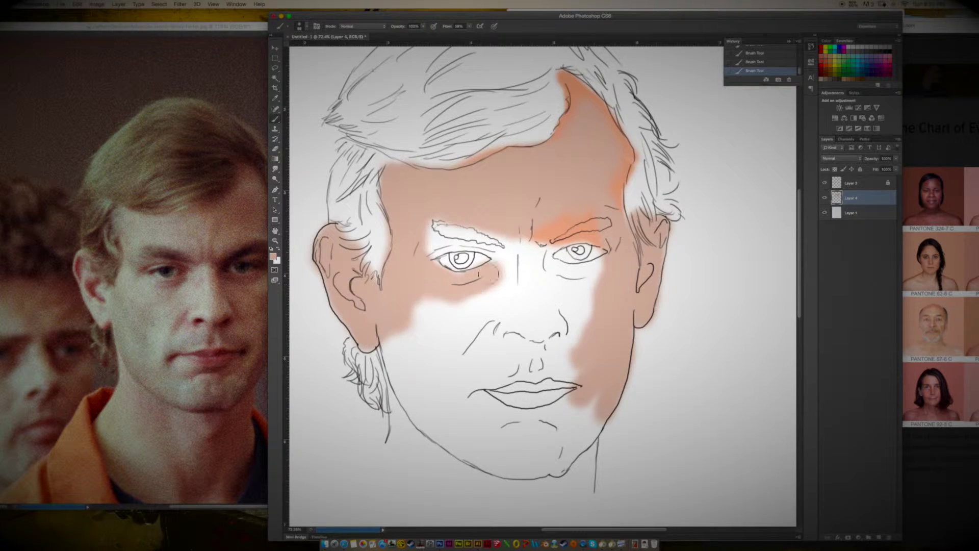
left_click_drag(509, 245, 433, 331)
mouse_move(408, 295)
left_mouse_down()
mouse_move(407, 438)
mouse_move(482, 352)
left_mouse_up()
Cover the nose, mouth, chin, neck and eyebrow area with skin tone
mouse_move(571, 270)
left_mouse_down()
mouse_move(520, 357)
mouse_move(607, 270)
left_mouse_up()
mouse_move(576, 347)
left_mouse_down()
mouse_move(474, 383)
mouse_move(592, 434)
mouse_move(448, 500)
left_mouse_up()
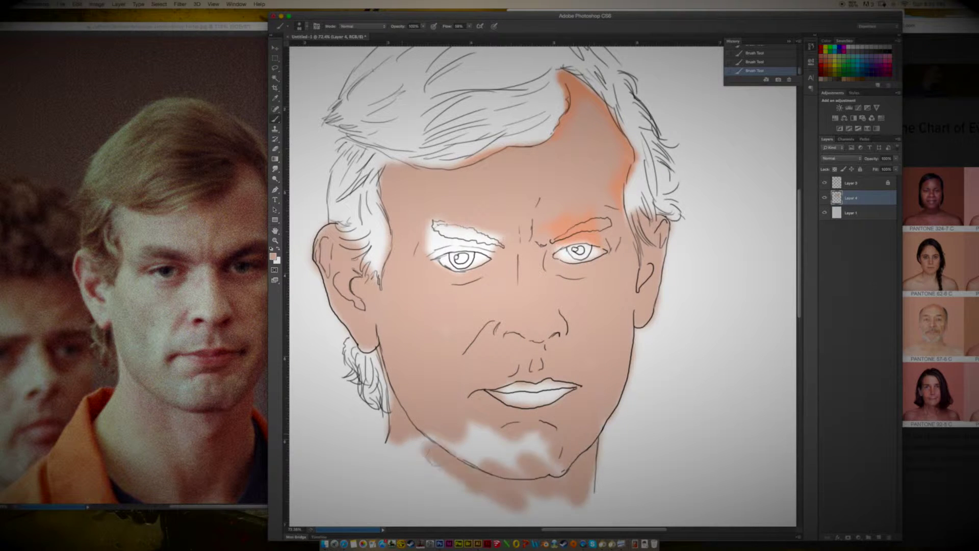
left_click_drag(408, 438, 551, 459)
mouse_move(407, 189)
left_mouse_down()
mouse_move(402, 275)
mouse_move(485, 244)
mouse_move(516, 274)
mouse_move(428, 306)
mouse_move(362, 306)
mouse_move(326, 255)
mouse_move(428, 390)
mouse_move(490, 316)
mouse_move(480, 408)
mouse_move(566, 469)
left_mouse_up()
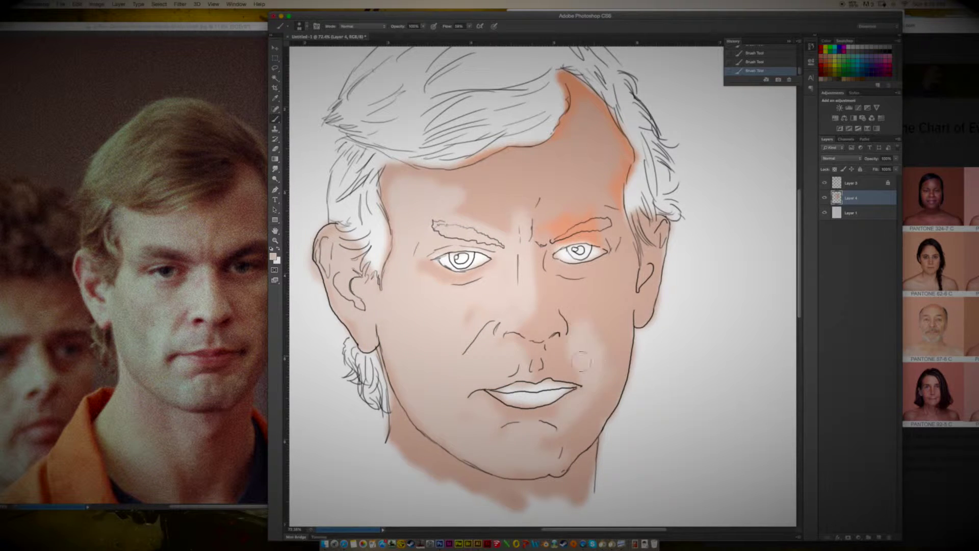
left_click(274, 168)
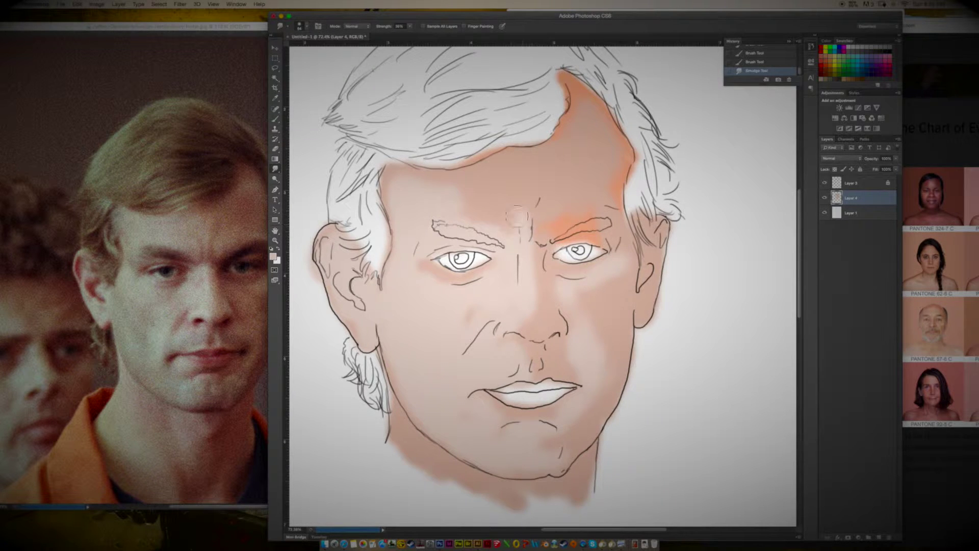
Pick a softer skin colour and even out the forehead and temple patches
key("b")
left_click(274, 257)
left_click(761, 190)
left_click_drag(479, 153, 561, 117)
mouse_move(556, 76)
left_mouse_down()
mouse_move(614, 152)
mouse_move(545, 291)
mouse_move(565, 331)
left_mouse_up()
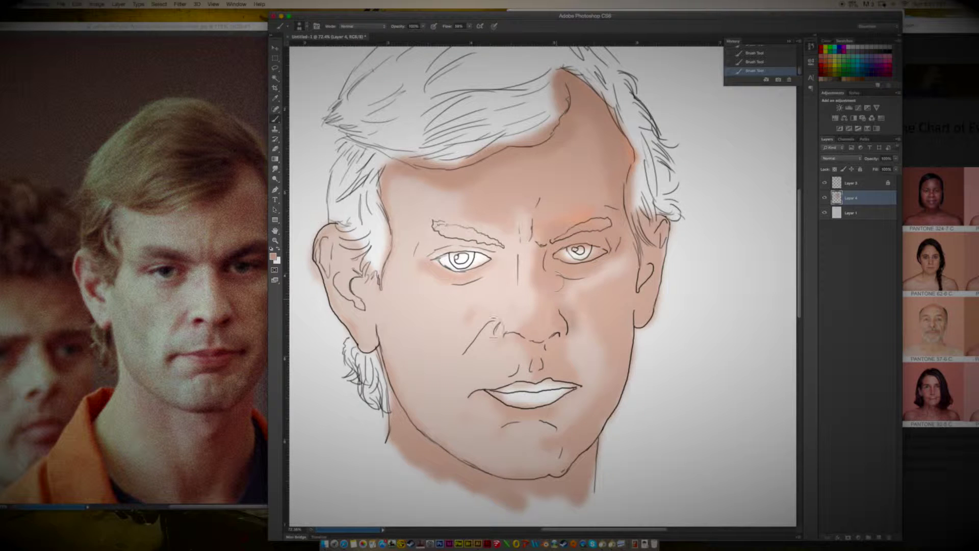
left_click_drag(499, 321, 469, 357)
Shade around the left eye, right cheek, jaw and chin, then choose a darker shading colour
left_click_drag(423, 249, 505, 257)
left_click_drag(627, 346, 652, 276)
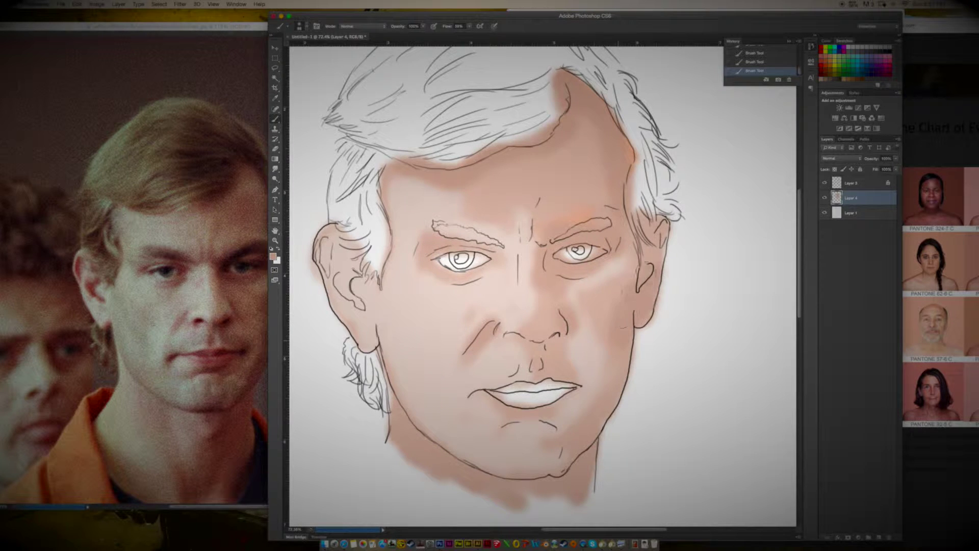
left_click_drag(663, 219, 642, 280)
left_click_drag(622, 357, 597, 413)
left_click_drag(505, 449, 566, 471)
left_click(273, 257)
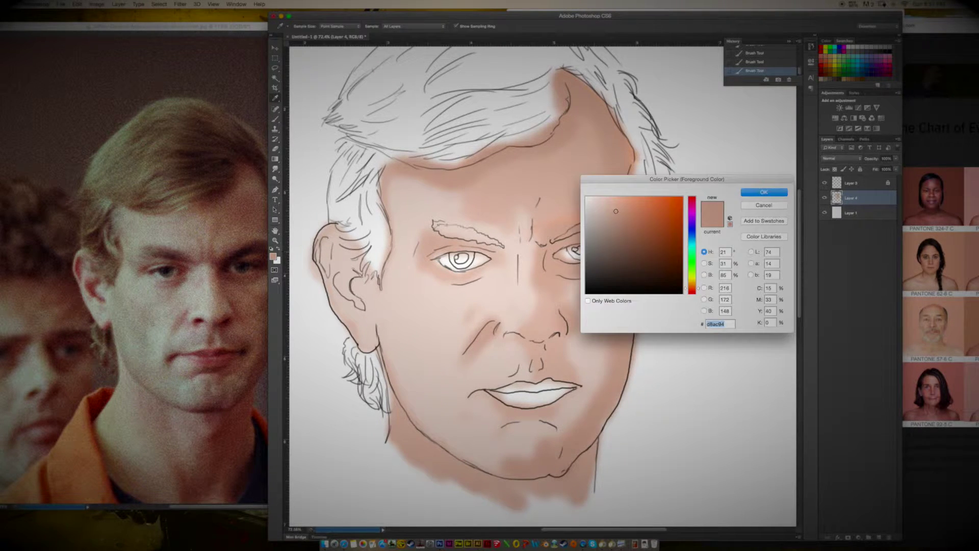
left_click(757, 205)
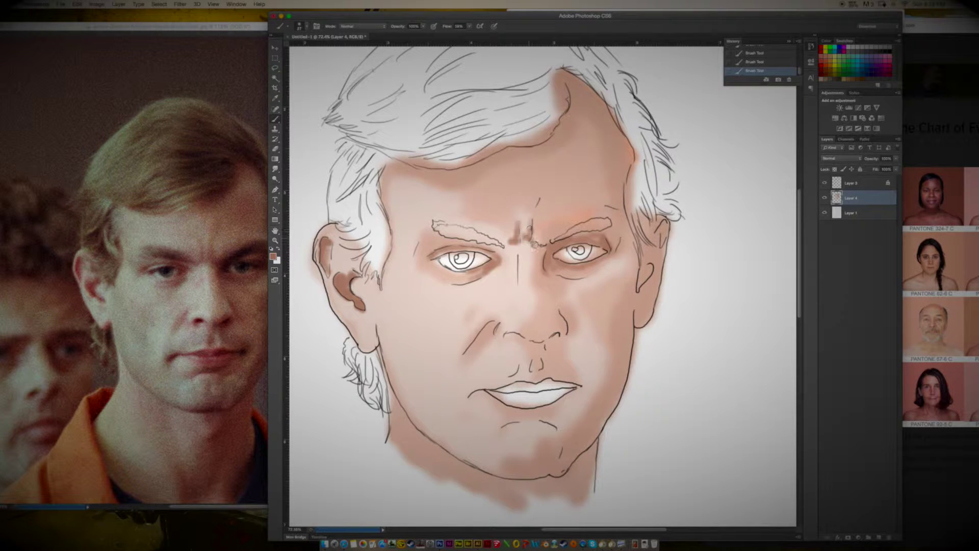
scroll(492, 229, "up", 5)
Paint the eye whites bright white around the irises
key("x")
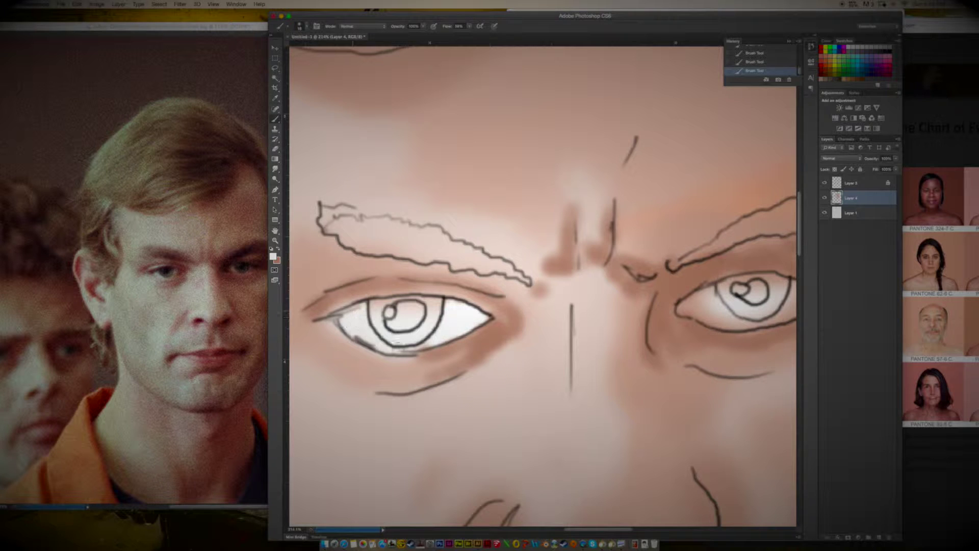
mouse_move(683, 305)
left_mouse_down()
mouse_move(734, 291)
mouse_move(719, 321)
mouse_move(765, 318)
left_mouse_up()
left_click_drag(721, 283, 775, 311)
scroll(639, 419, "down", 5)
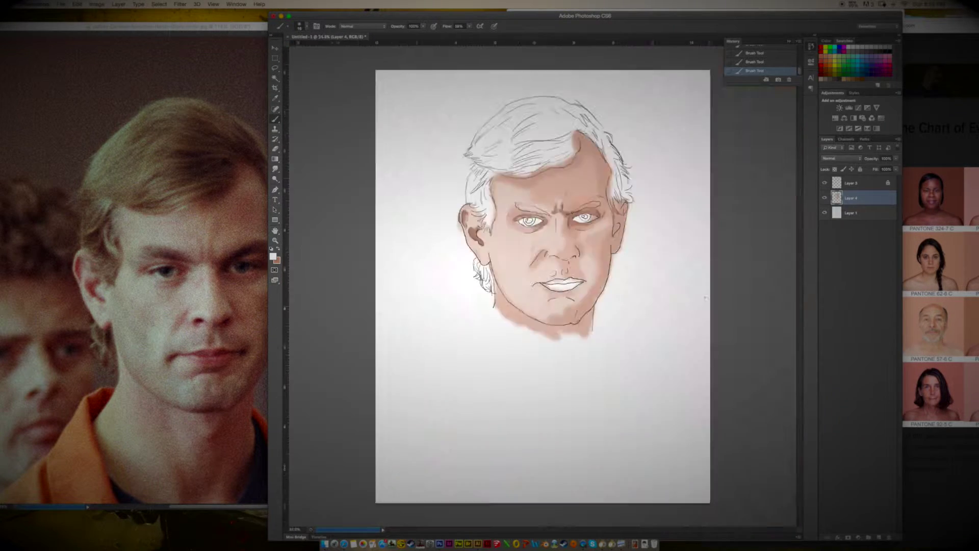
scroll(640, 420, "up", 3)
scroll(640, 419, "up", 3)
mouse_move(640, 419)
left_mouse_down()
mouse_move(683, 403)
mouse_move(694, 388)
left_mouse_up()
Paint black pupils into both eyes
key("d")
left_click_drag(599, 387, 624, 398)
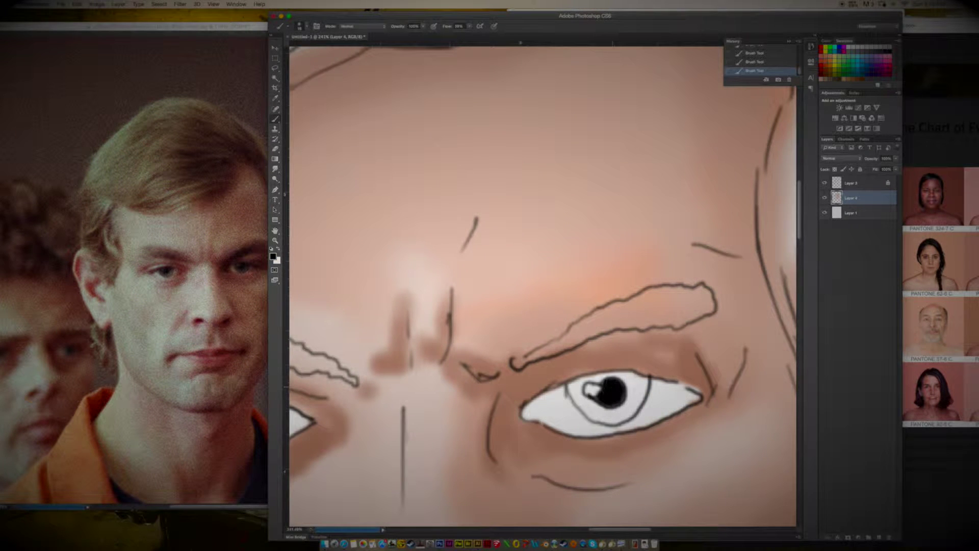
scroll(293, 422, "left", 5)
scroll(294, 422, "down", 2)
mouse_move(377, 360)
left_mouse_down()
mouse_move(411, 352)
mouse_move(400, 375)
mouse_move(423, 370)
mouse_move(356, 369)
mouse_move(404, 383)
left_mouse_up()
Paint blue irises in the left and right eyes
left_click(272, 257)
left_click(763, 192)
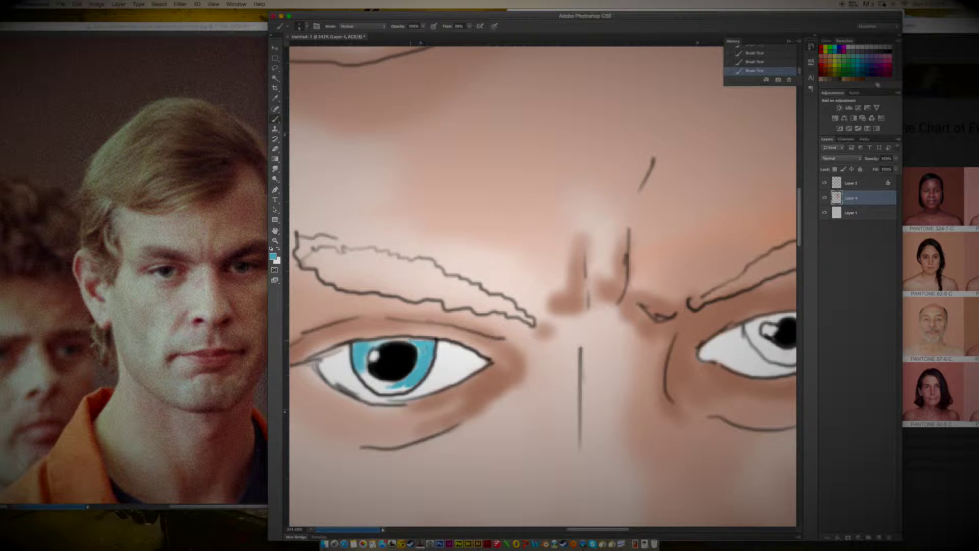
right_click(371, 238)
left_click_drag(363, 380, 383, 388)
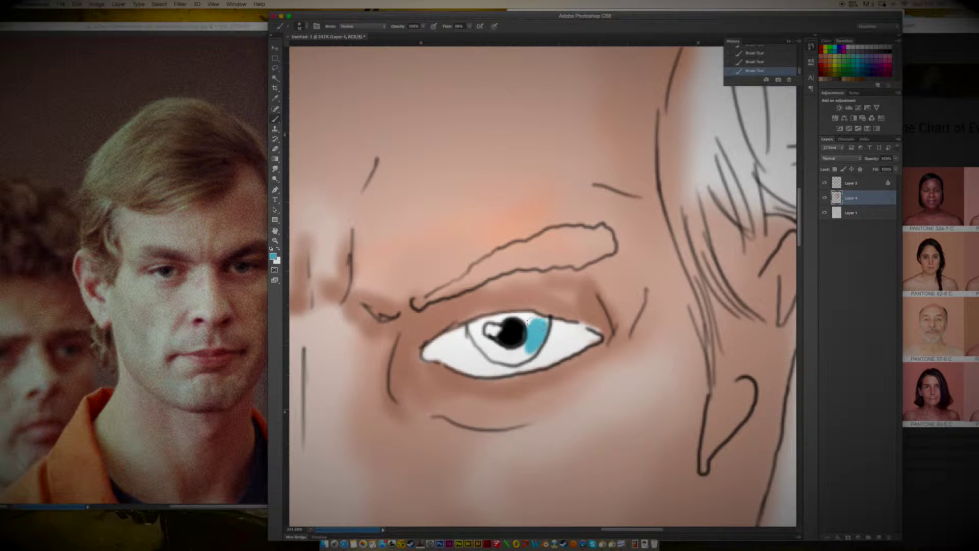
mouse_move(535, 326)
left_mouse_down()
mouse_move(508, 319)
mouse_move(510, 358)
mouse_move(544, 347)
left_mouse_up()
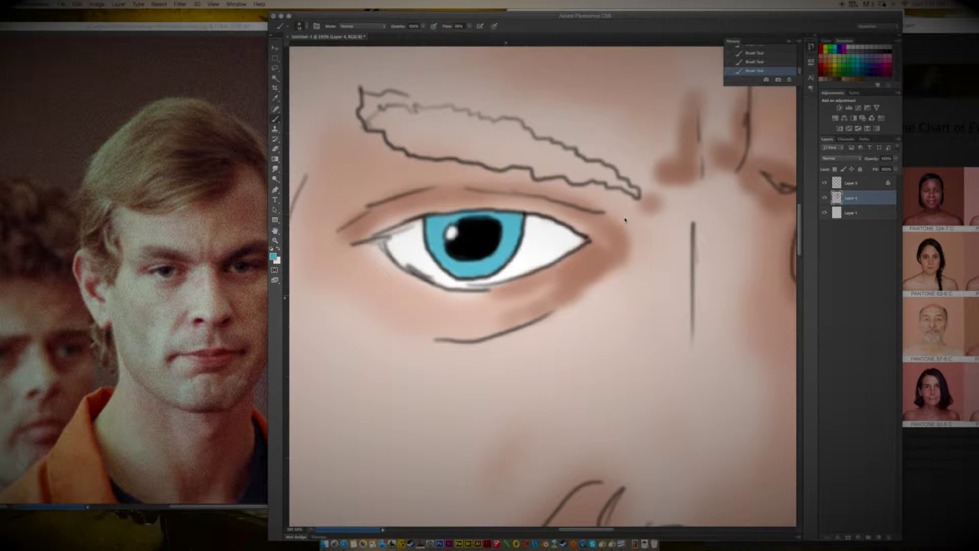
left_click(273, 257)
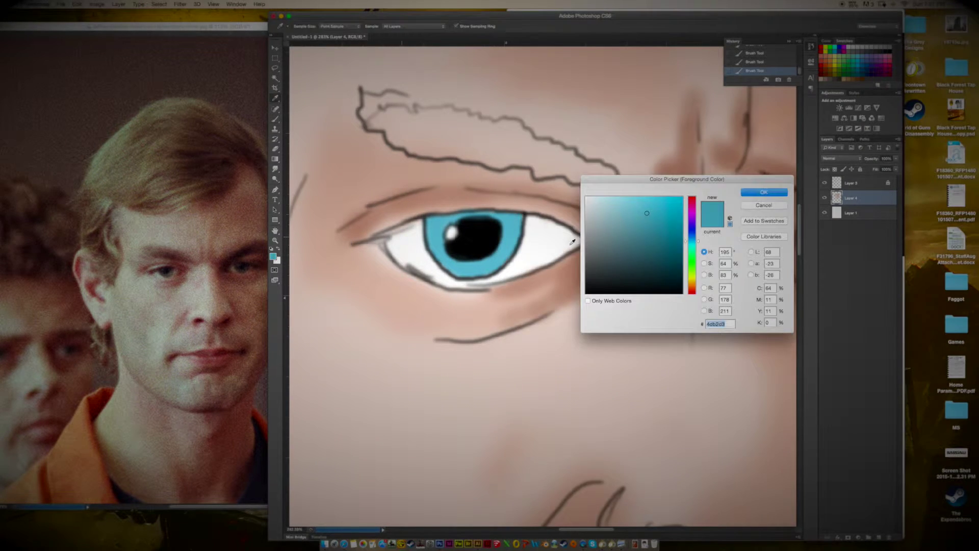
Choose lighter blue and darker teal colours and a brush size for iris detail
key("Return")
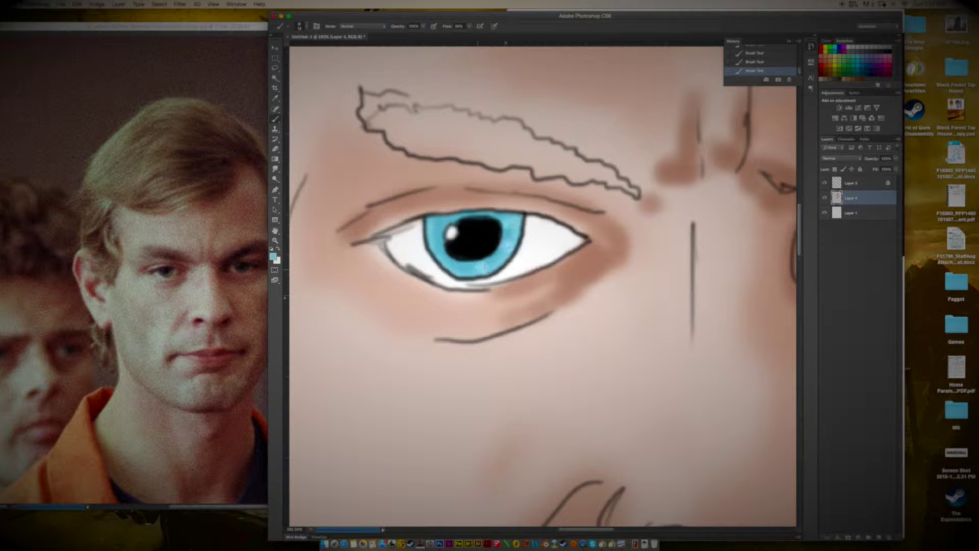
left_click(272, 257)
key("Return")
left_click(306, 26)
left_click(273, 257)
key("Return")
right_click(460, 243)
key("Escape")
Check the reference photo, return to Layer 4 and pick a brown for under-eye shading
key("x")
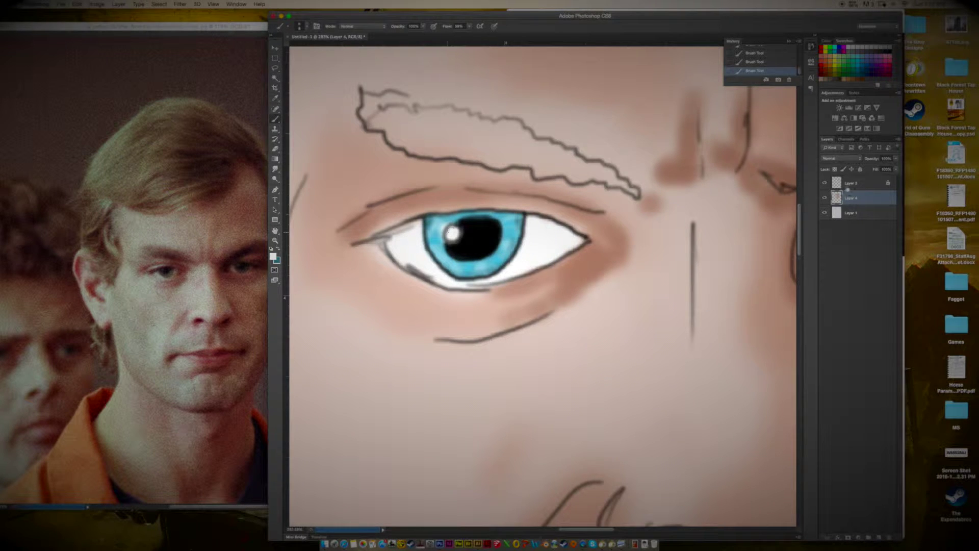
left_click(848, 187)
key("e")
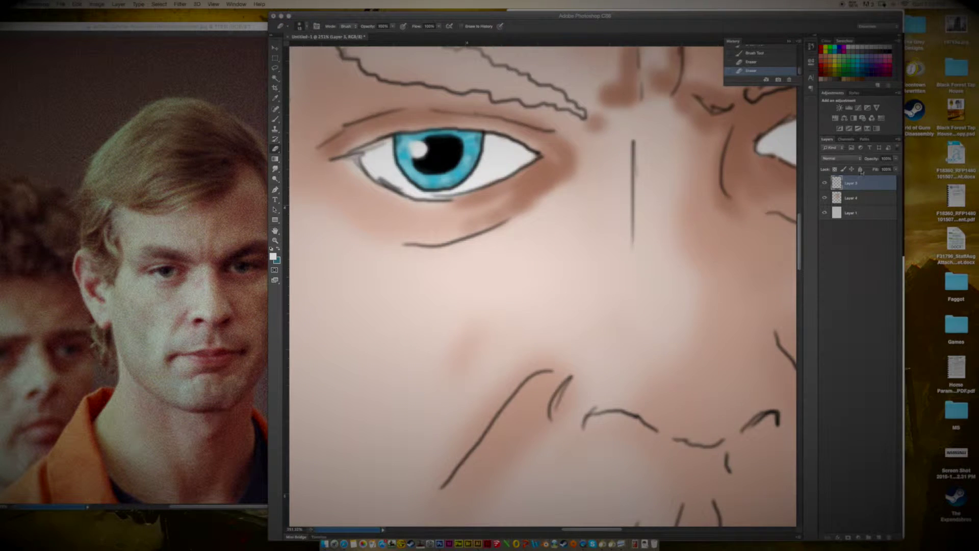
key("super+Tab")
key("super+Tab")
left_click(850, 198)
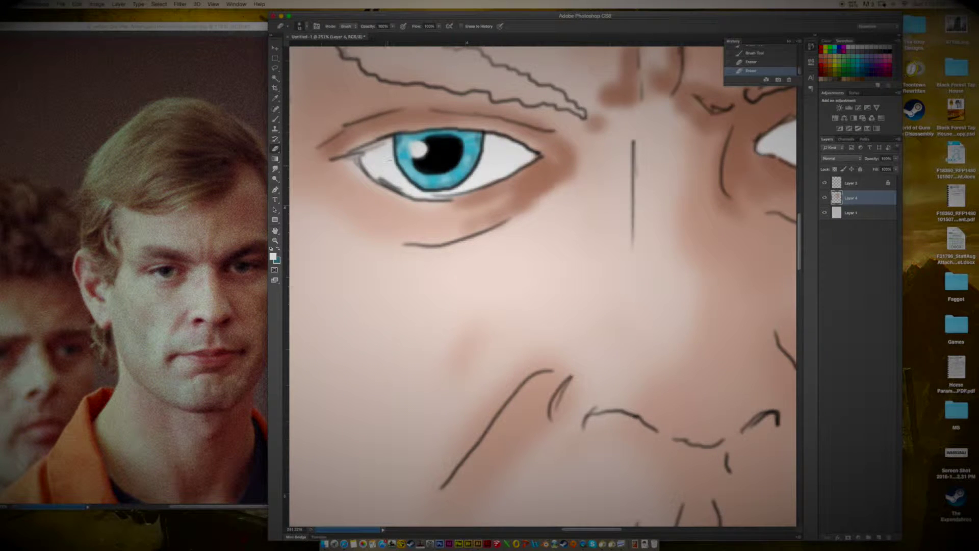
left_click(272, 256)
left_click(761, 193)
right_click(388, 126)
key("Escape")
key("b")
key("ctrl+z")
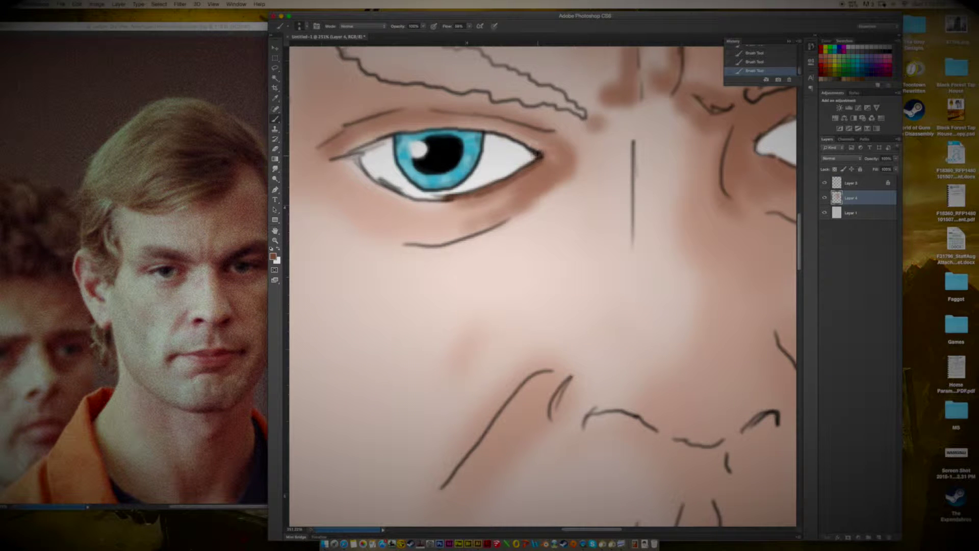
Brush brown shading under the left eye and smudge it soft
mouse_move(332, 159)
left_mouse_down()
mouse_move(400, 199)
mouse_move(465, 206)
mouse_move(405, 244)
left_mouse_up()
right_click(498, 227)
key("Escape")
left_click_drag(561, 142, 510, 224)
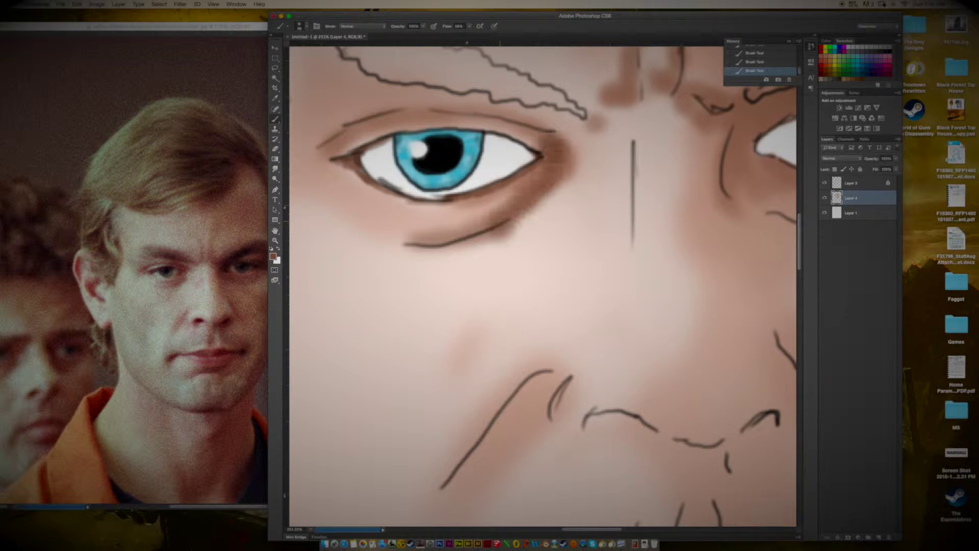
left_click_drag(530, 173, 434, 214)
key("r")
left_click(302, 26)
key("Escape")
left_click_drag(517, 225, 492, 237)
mouse_move(566, 150)
left_mouse_down()
mouse_move(545, 196)
mouse_move(438, 249)
left_mouse_up()
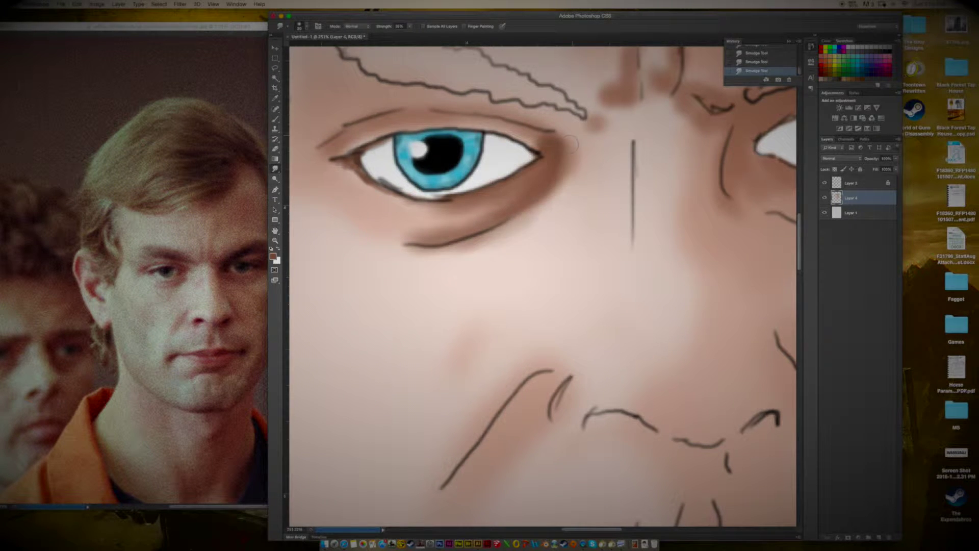
scroll(541, 285, "down", 5)
scroll(459, 229, "up", 4)
Tint the left eye's inner corner dark red with a small brush
key("i")
left_click(273, 257)
left_click(764, 192)
key("b")
right_click(350, 47)
key("Escape")
left_click_drag(503, 237, 515, 236)
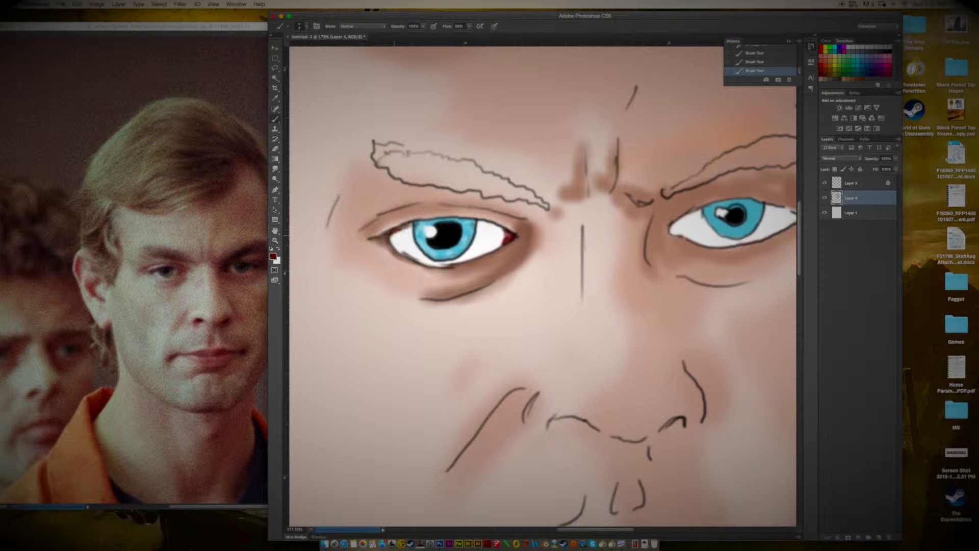
key("i")
left_click(273, 256)
Sample the golden tan hair colour from the reference photo and paint it along the eyebrows
left_click(206, 104)
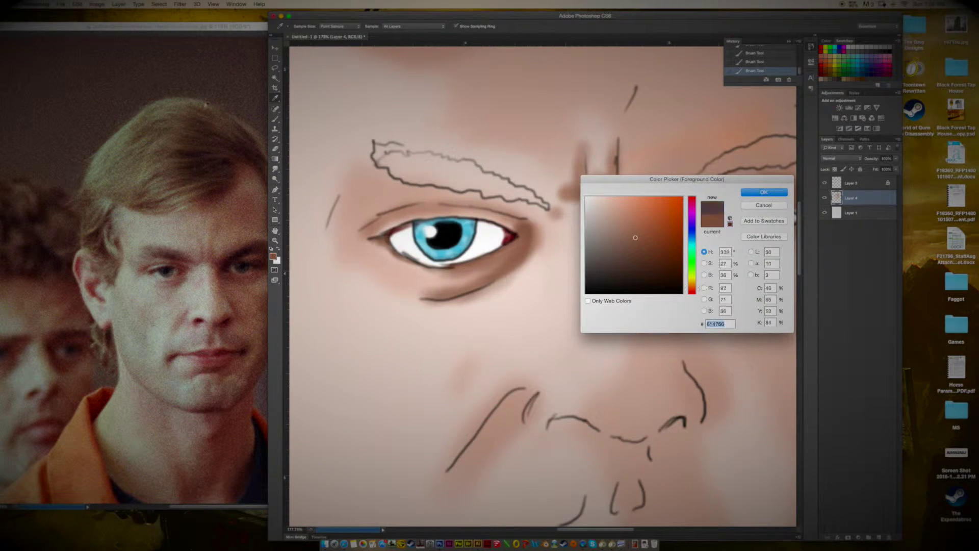
left_click(150, 177)
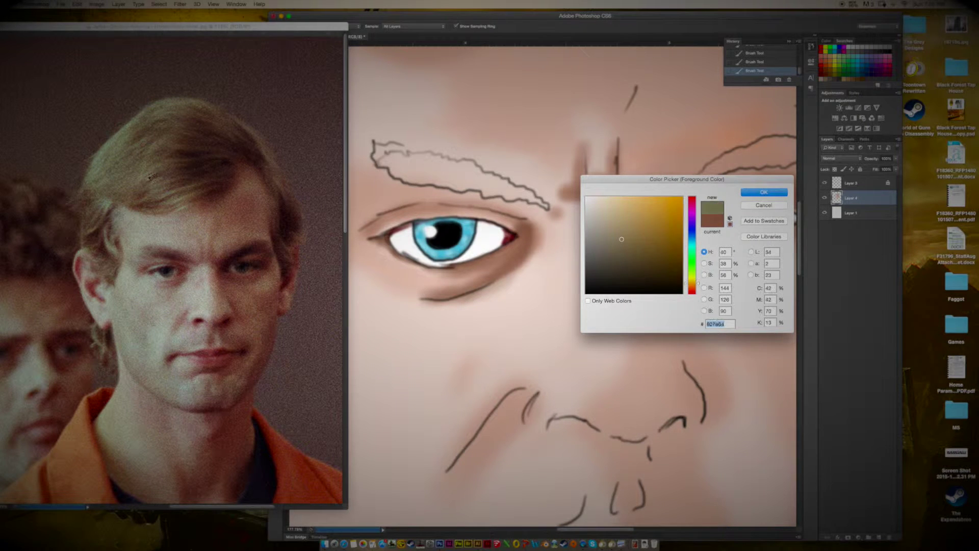
left_click(764, 191)
mouse_move(425, 163)
left_mouse_down()
mouse_move(399, 157)
mouse_move(433, 160)
left_mouse_up()
left_click_drag(490, 192, 517, 187)
left_click(301, 26)
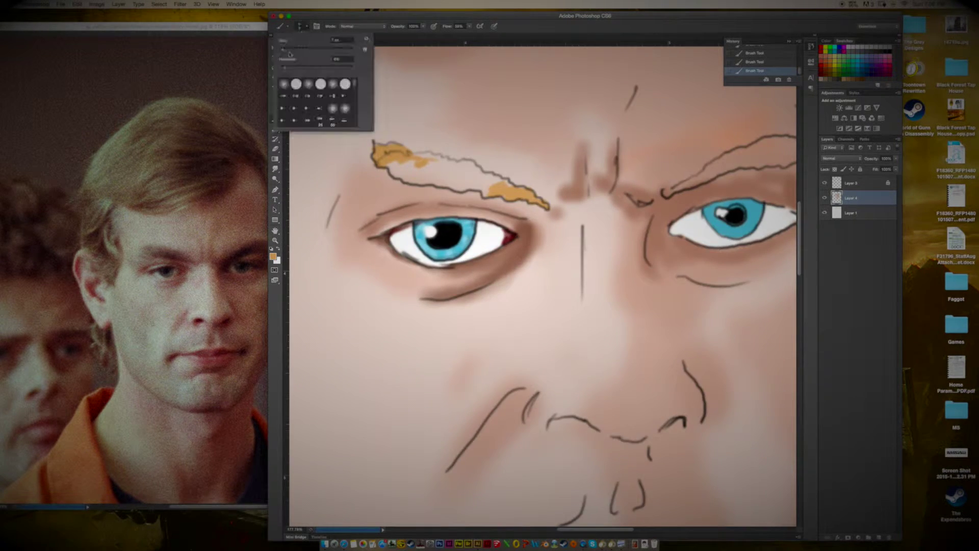
left_click_drag(434, 178, 508, 188)
mouse_move(410, 171)
left_mouse_down()
mouse_move(459, 166)
mouse_move(488, 190)
left_mouse_up()
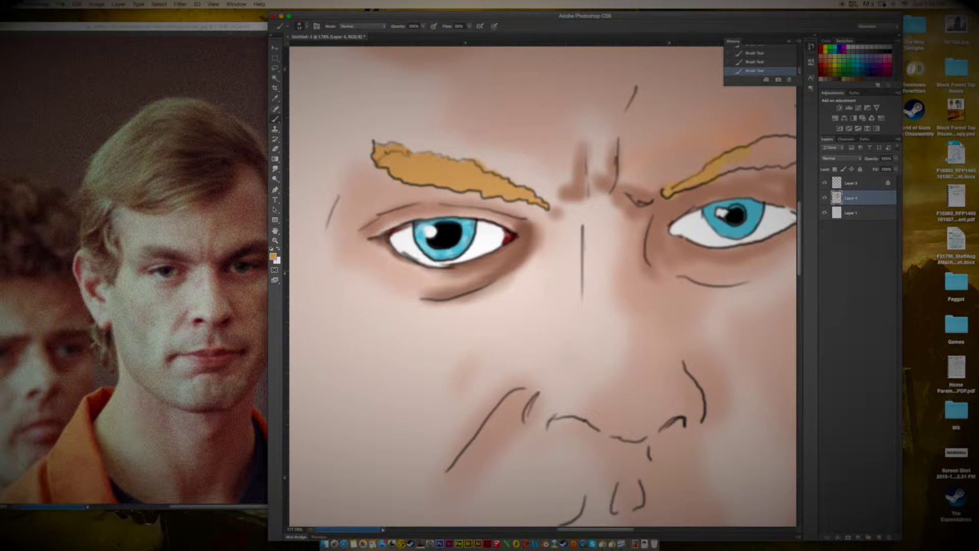
scroll(741, 266, "down", 5)
scroll(742, 266, "up", 4)
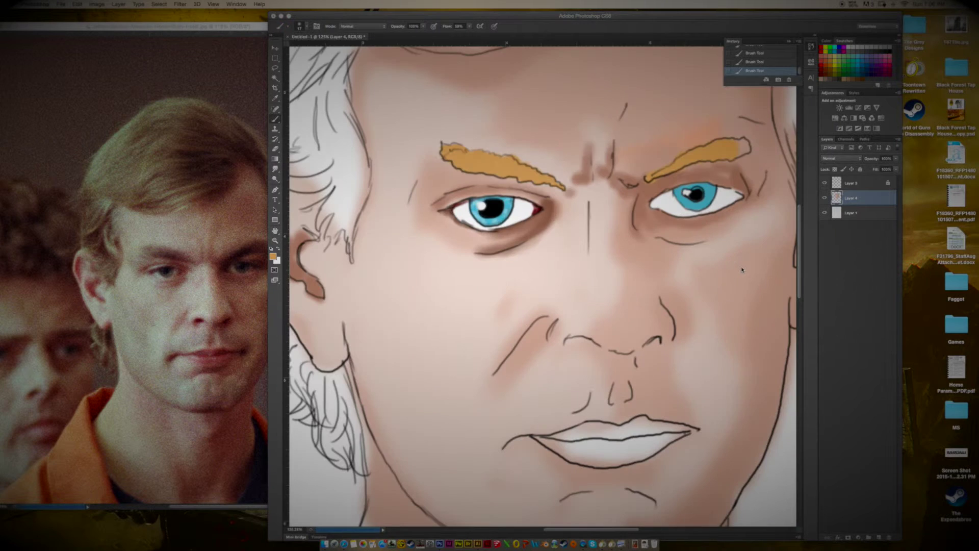
Paint orange over the hair beside the ear and the upper hair with a larger brush
mouse_move(342, 193)
left_mouse_down()
mouse_move(331, 232)
mouse_move(339, 242)
left_mouse_up()
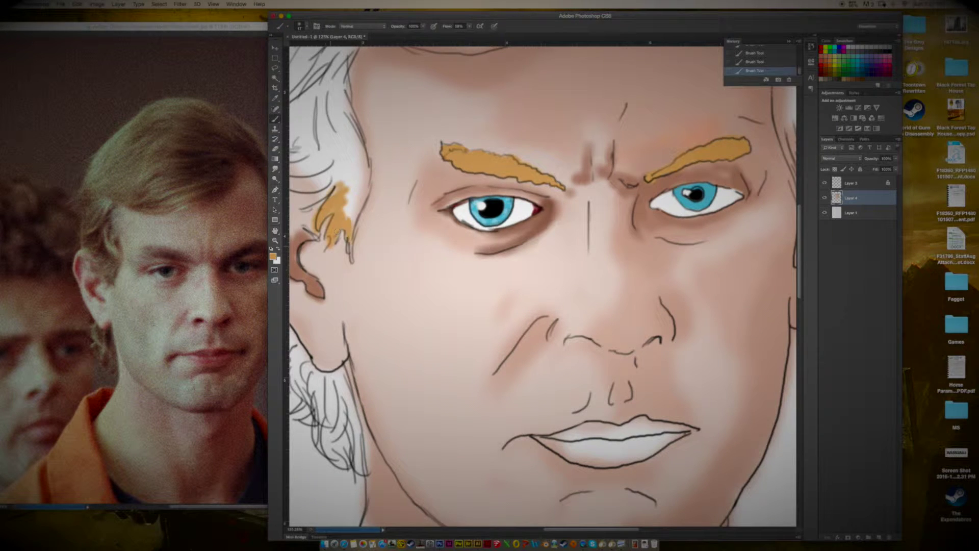
left_click_drag(344, 163, 349, 260)
mouse_move(337, 204)
left_mouse_down()
mouse_move(357, 123)
mouse_move(365, 177)
left_mouse_up()
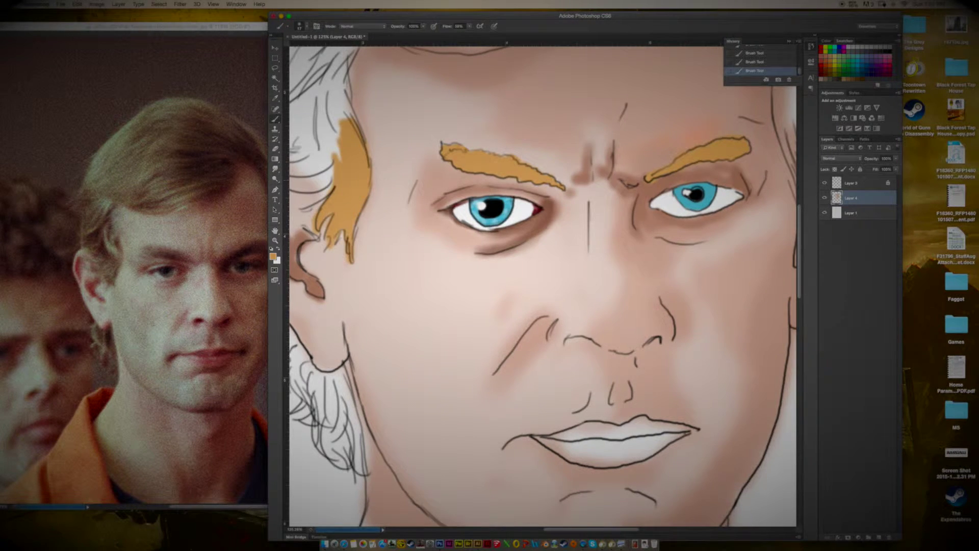
left_click_drag(539, 128, 673, 266)
left_click(306, 25)
left_click_drag(443, 186, 438, 199)
mouse_move(459, 153)
left_mouse_down()
mouse_move(413, 138)
mouse_move(403, 266)
left_mouse_up()
left_click_drag(439, 230, 490, 169)
Paint orange over the sideburn, shrinking the brush to size 21
right_click(466, 171)
left_click_drag(408, 255, 439, 301)
left_click_drag(448, 265, 464, 336)
left_click(301, 25)
left_click_drag(410, 303, 453, 326)
Streak pale highlights through the hair, hairline and sideburn, then choose a reddish-brown
left_click(273, 256)
left_click(601, 204)
left_click(763, 193)
mouse_move(474, 235)
left_mouse_down()
mouse_move(469, 321)
mouse_move(482, 377)
left_mouse_up()
left_click_drag(415, 300, 469, 328)
left_click_drag(466, 250, 482, 168)
left_click_drag(428, 224, 464, 199)
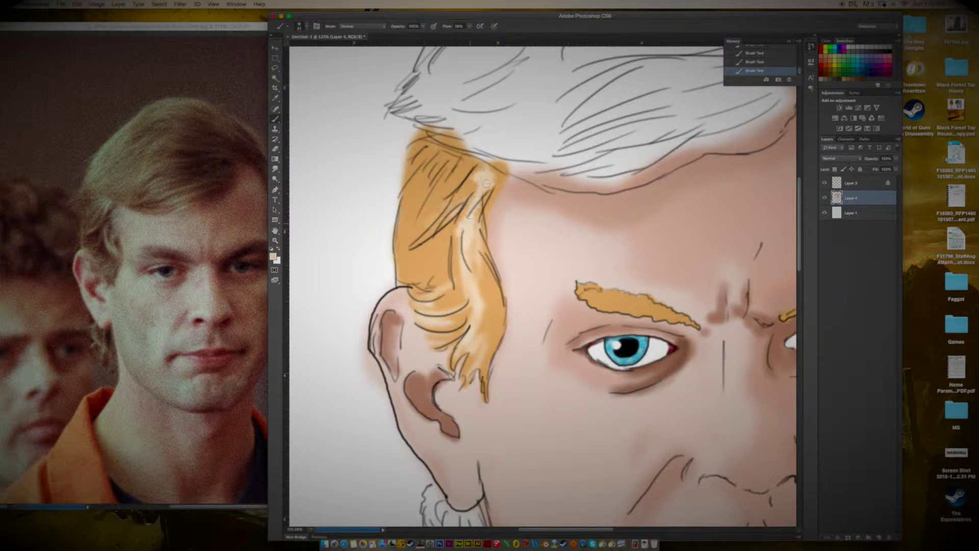
left_click_drag(449, 153, 485, 168)
left_click_drag(479, 191, 502, 174)
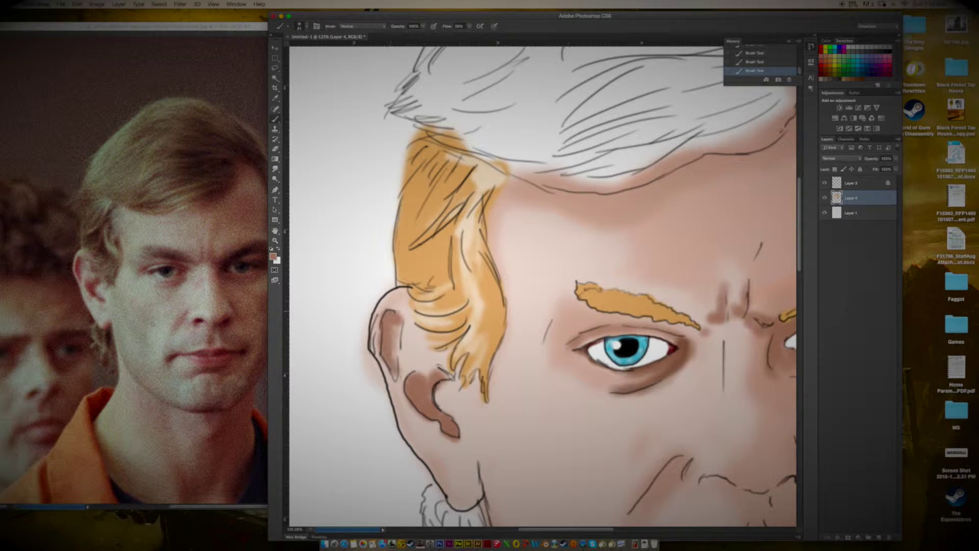
left_click(273, 256)
left_click(690, 197)
left_click(763, 193)
Pick a red foreground colour and paint red into the inner ear
left_click(273, 256)
left_click(760, 193)
left_click_drag(434, 380, 449, 423)
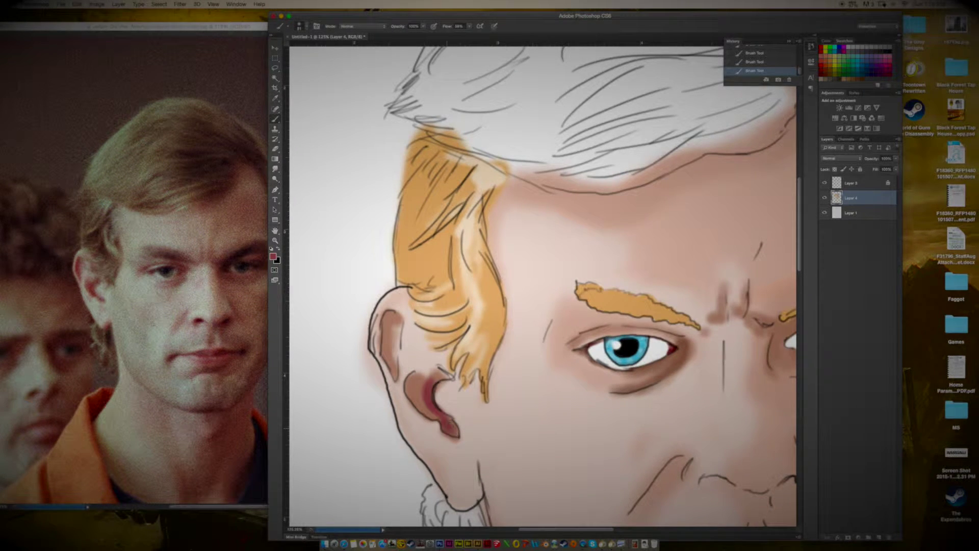
left_click_drag(448, 376, 418, 408)
left_click_drag(418, 372, 433, 418)
Switch to a skin tone and brush shading along the ear edge, earlobe and hair's right edge
left_click(273, 256)
left_click(609, 202)
left_click(762, 192)
key("r")
left_click(273, 256)
left_click(612, 240)
left_click(761, 193)
key("b")
left_click_drag(408, 288, 377, 354)
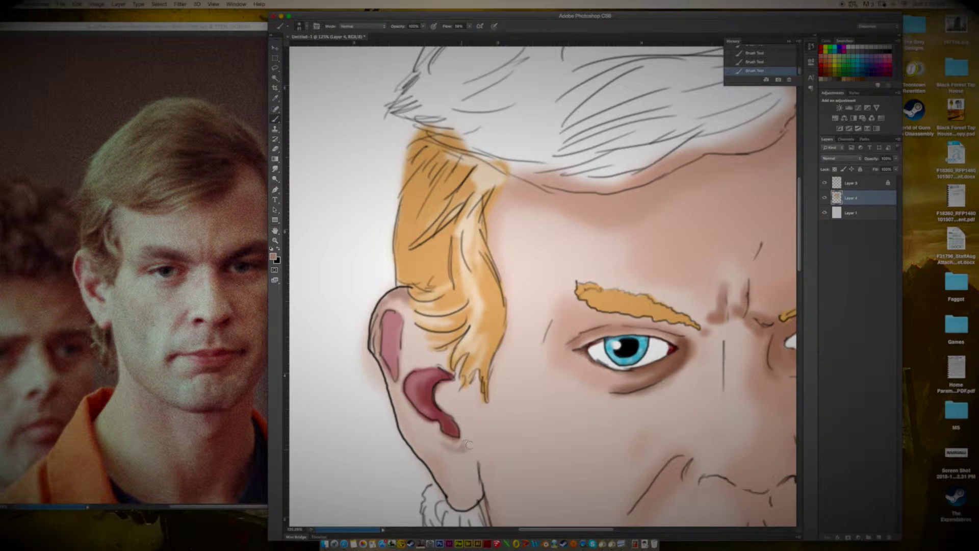
left_click_drag(478, 486, 480, 485)
mouse_move(414, 331)
left_mouse_down()
mouse_move(451, 351)
mouse_move(482, 431)
left_mouse_up()
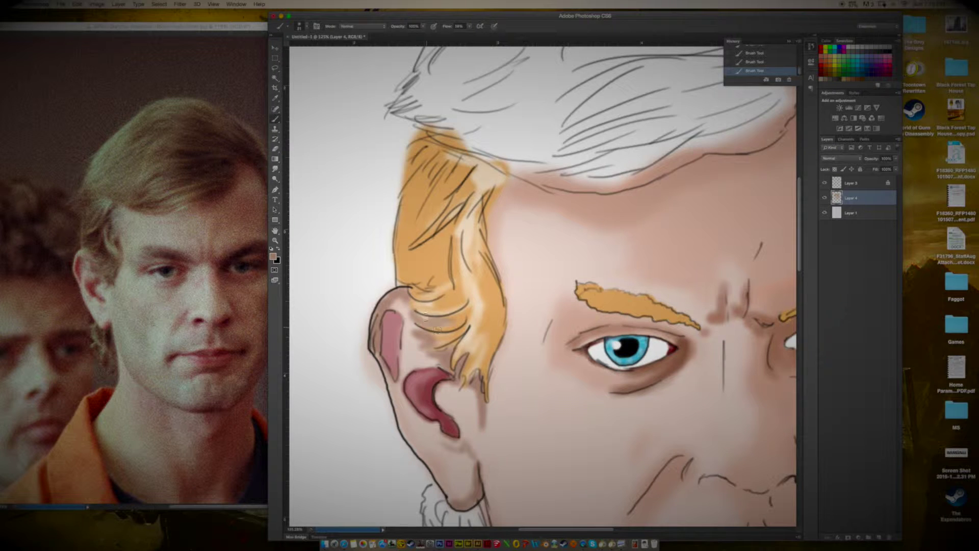
left_click_drag(507, 185, 496, 387)
Smudge the shading around the ear and check the brush size settings
key("r")
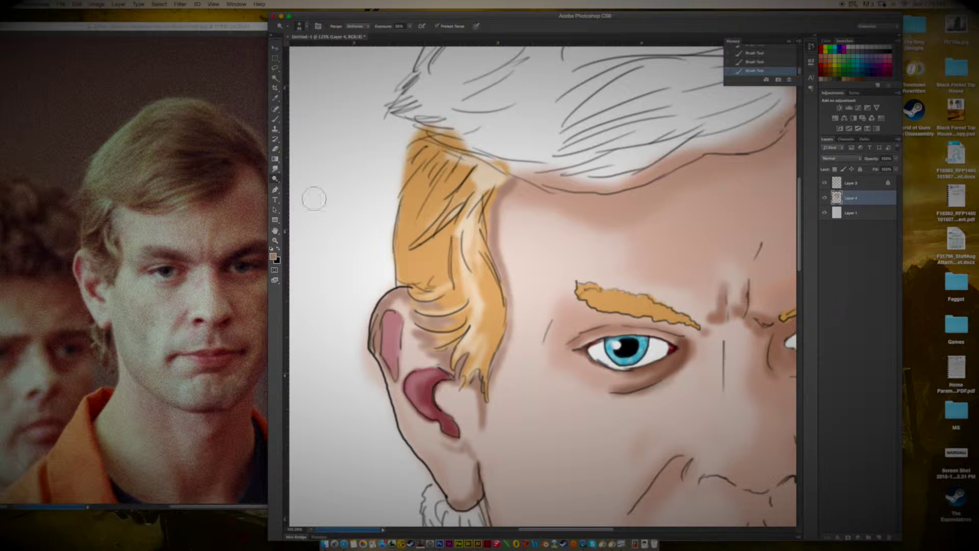
left_click_drag(414, 322, 422, 355)
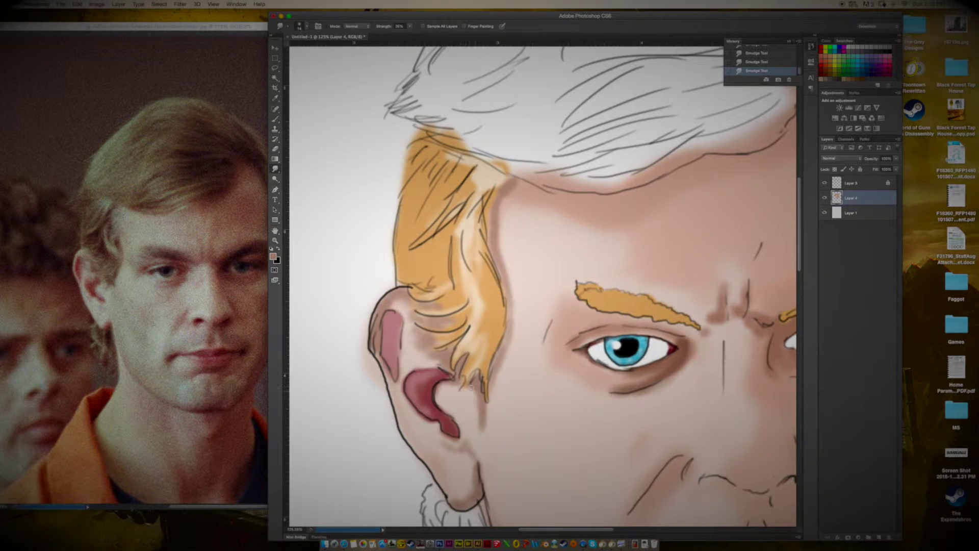
right_click(467, 354)
key("Return")
right_click(553, 324)
key("Return")
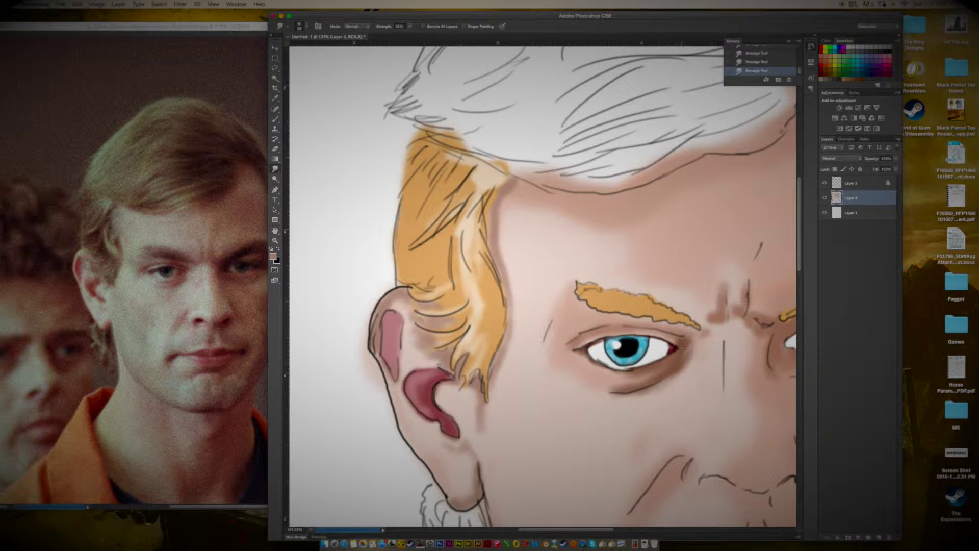
Brush a strong red onto the inner ear with the Brush tool
left_click(272, 256)
left_click(722, 252)
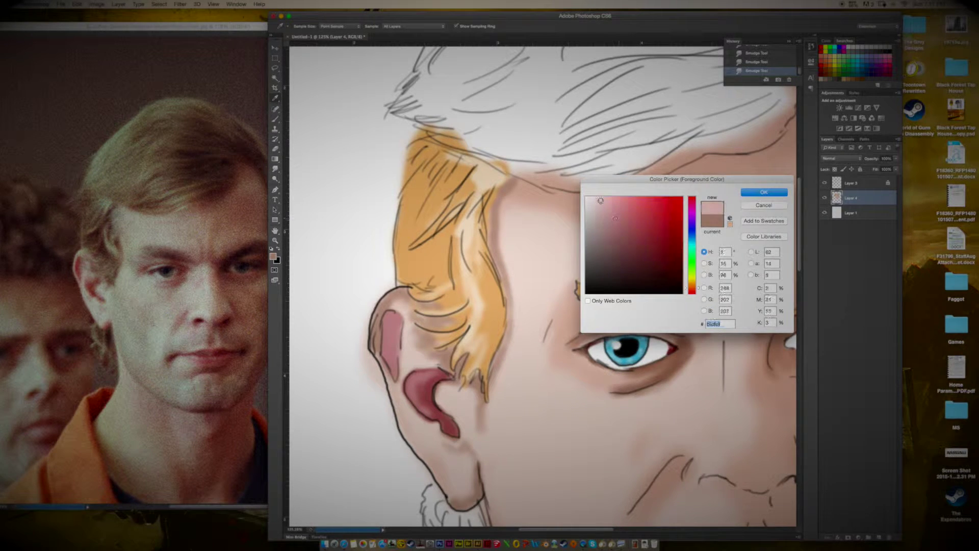
left_click(673, 214)
left_click(762, 192)
left_click(275, 119)
left_click_drag(387, 313, 397, 379)
key("r")
Choose a golden brown and paint brown strands on the hair
left_click(272, 256)
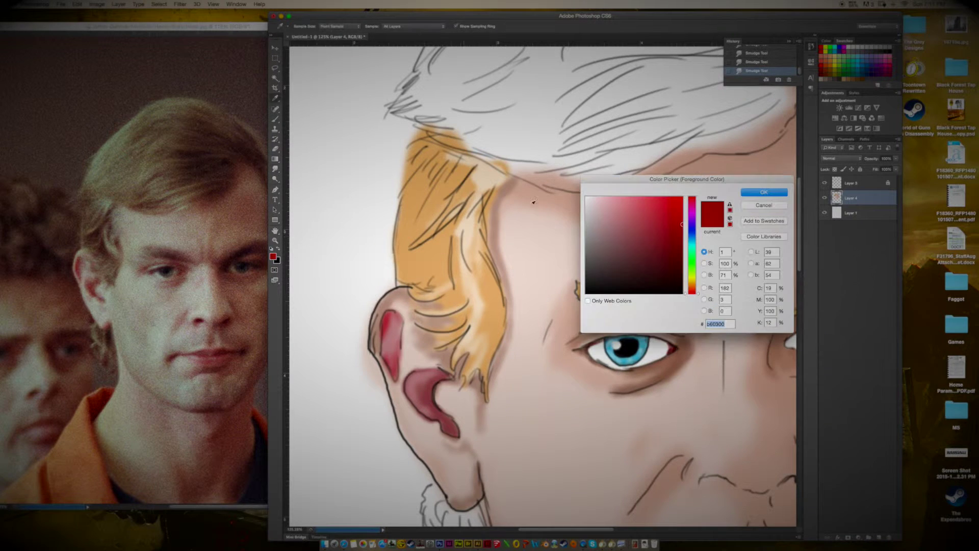
left_click(707, 296)
left_click(676, 250)
left_click(764, 192)
left_click(276, 119)
left_click_drag(429, 152, 408, 224)
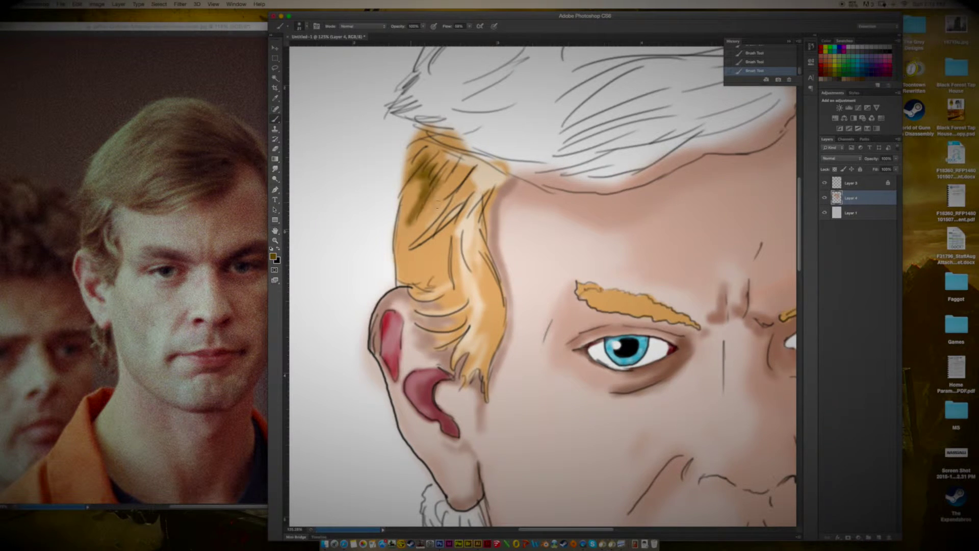
Paint darker brown strands near the ear and along the hair
left_click_drag(449, 183, 408, 250)
left_click(273, 256)
left_click(692, 284)
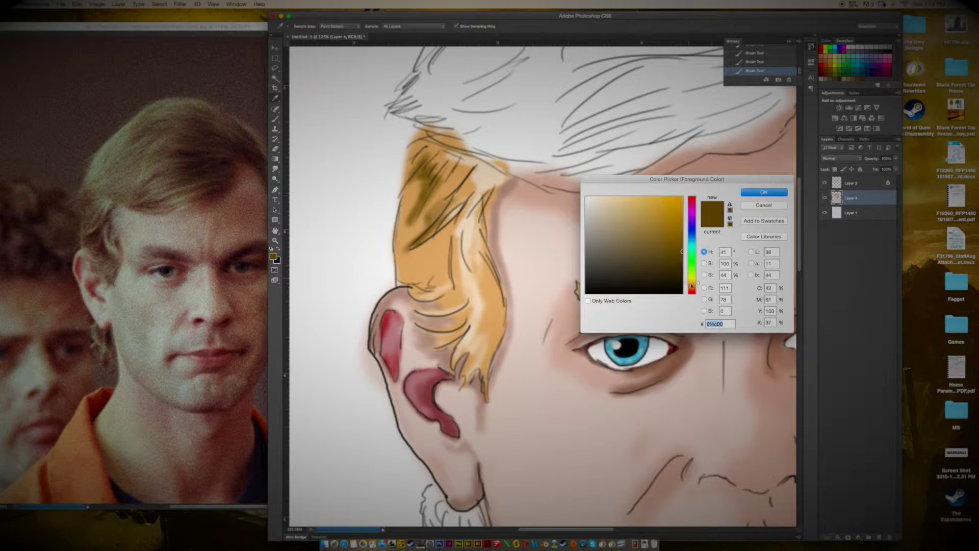
left_click(764, 192)
left_click_drag(439, 204, 413, 234)
left_click_drag(433, 183, 415, 239)
left_click_drag(423, 163, 444, 298)
mouse_move(503, 238)
left_mouse_down()
mouse_move(482, 300)
mouse_move(481, 382)
left_mouse_up()
left_click_drag(439, 255, 410, 290)
left_click_drag(458, 215, 413, 261)
Blend the dark hair strands with the Smudge tool
key("r")
left_click_drag(419, 181, 407, 224)
left_click_drag(431, 163, 417, 204)
left_click_drag(455, 189, 432, 243)
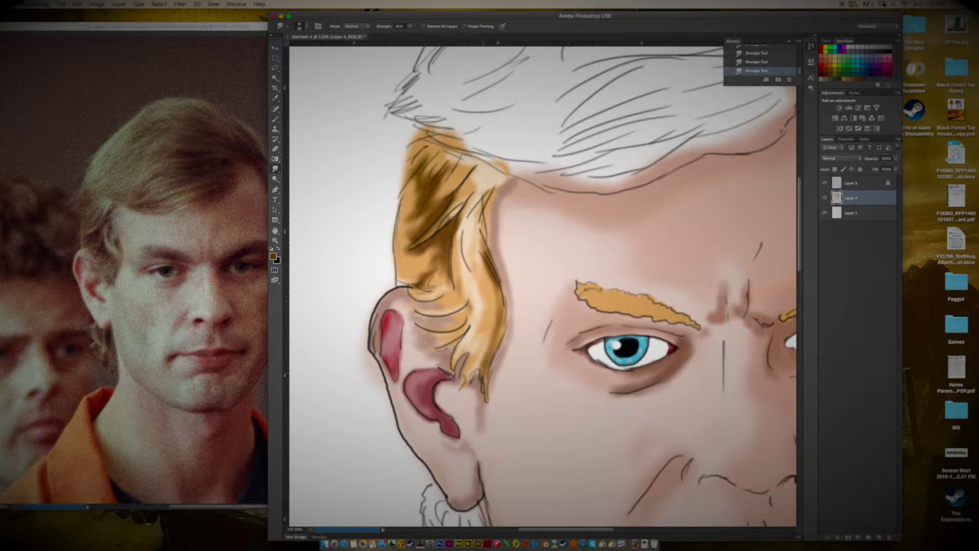
scroll(541, 286, "down", 5)
scroll(540, 285, "up", 4)
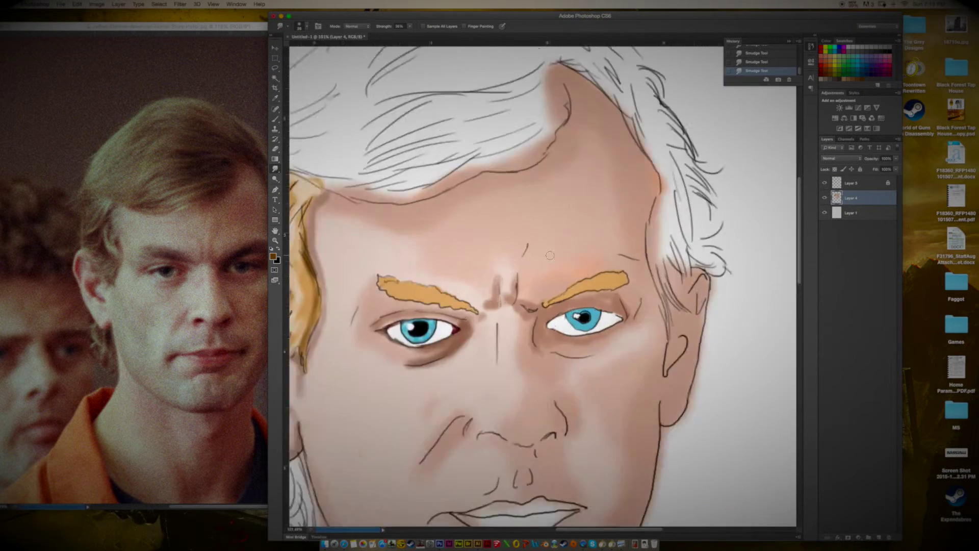
scroll(541, 286, "up", 2)
Paint dark brown along the left eyebrow and switch to smudging
left_click(273, 257)
left_click(764, 191)
key("b")
mouse_move(425, 258)
left_mouse_down()
mouse_move(440, 275)
mouse_move(509, 289)
left_mouse_up()
key("r")
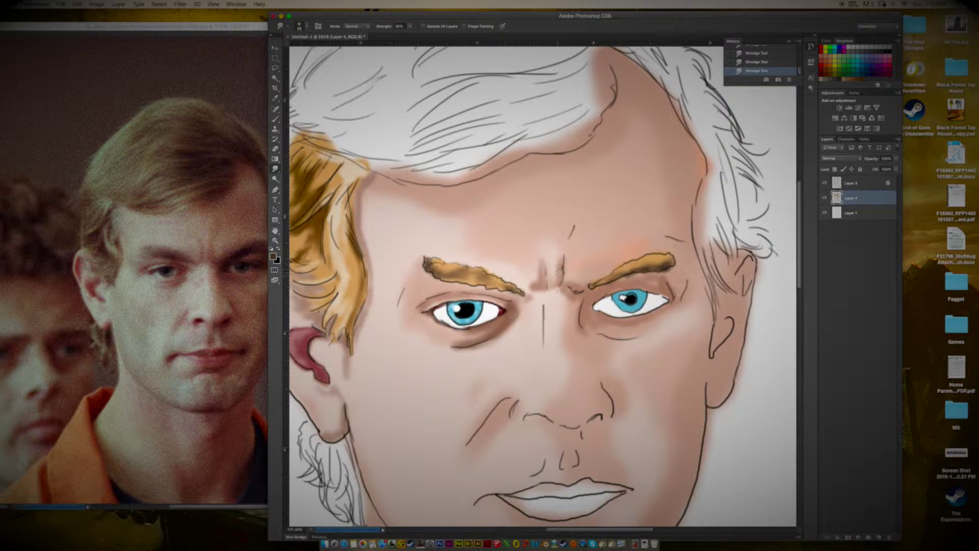
Confirm red, dismiss the no-layer warning, select Layer 4, and paint the lips
left_click(273, 256)
key("Return")
left_click(559, 177)
left_click(856, 198)
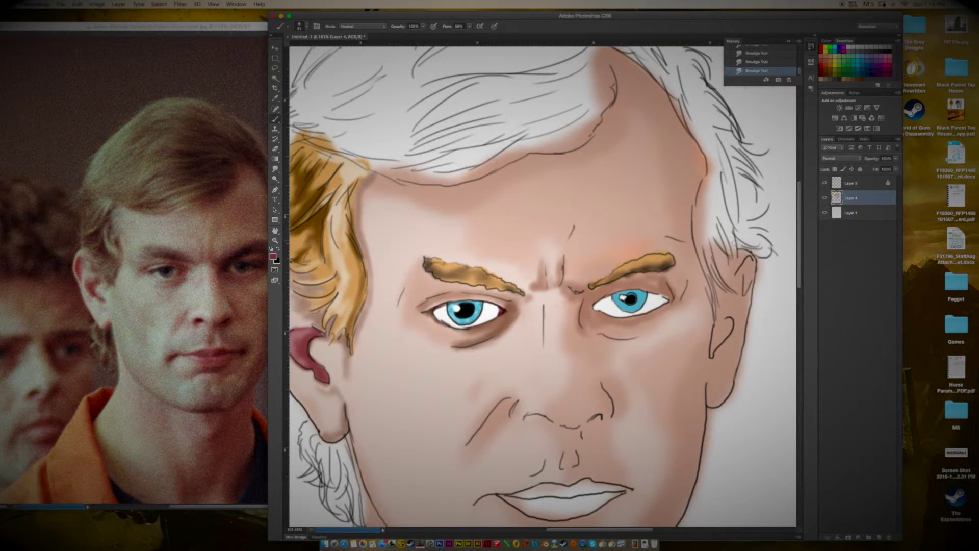
scroll(540, 285, "down", 5)
mouse_move(576, 305)
left_mouse_down()
mouse_move(627, 309)
mouse_move(587, 300)
mouse_move(606, 326)
mouse_move(539, 321)
mouse_move(566, 306)
mouse_move(518, 316)
left_mouse_up()
Sample a pink lip colour from the reference photo and paint a lower-lip highlight
left_click(273, 256)
left_click(178, 132)
left_click(198, 354)
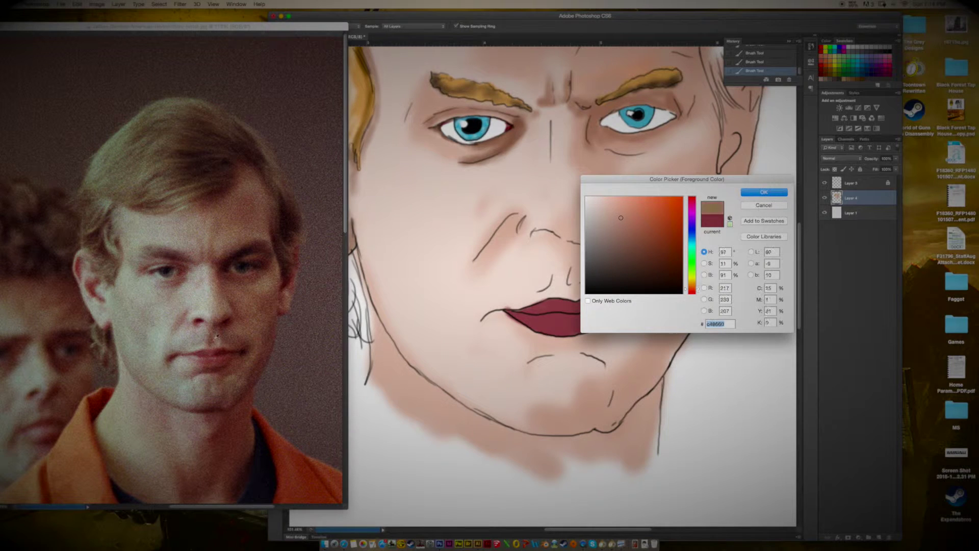
left_click(255, 387)
left_click(199, 357)
left_click(200, 363)
key("Return")
mouse_move(525, 321)
left_mouse_down()
mouse_move(630, 311)
mouse_move(517, 312)
left_mouse_up()
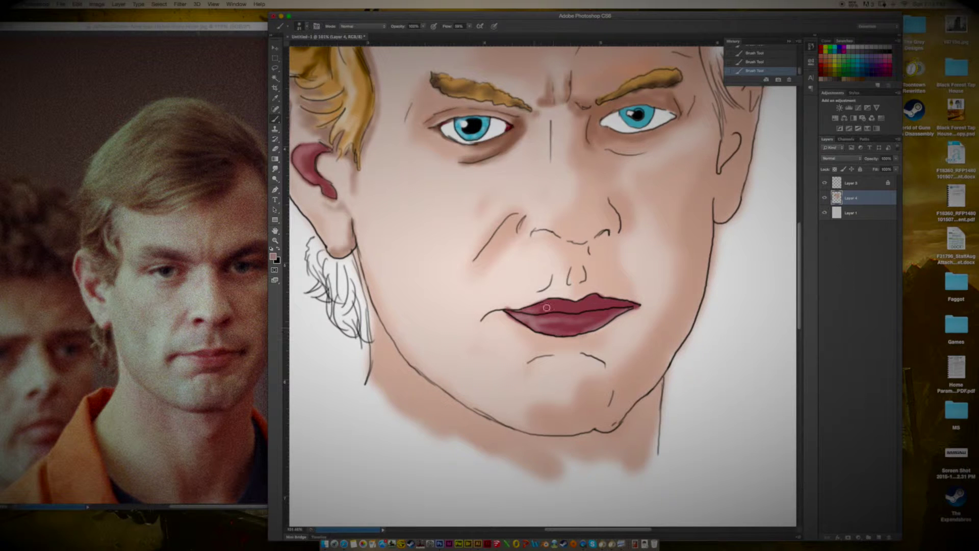
key("r")
Undo a dark lip-corner stroke, then darken the upper lip's right edge with sampled red
left_click(273, 256)
left_click(765, 192)
key("b")
left_click_drag(630, 306, 643, 309)
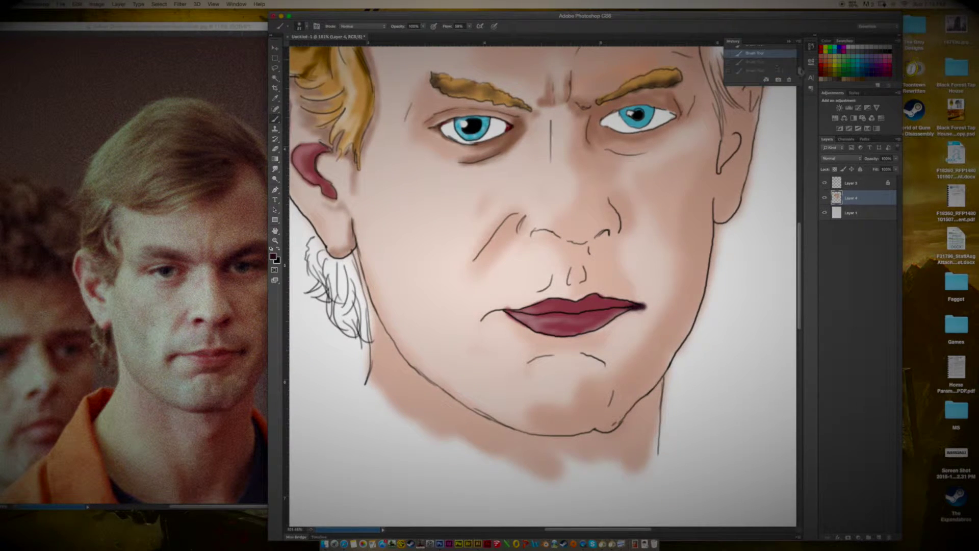
key("ctrl+z")
key("i")
left_click(273, 256)
left_click(192, 348)
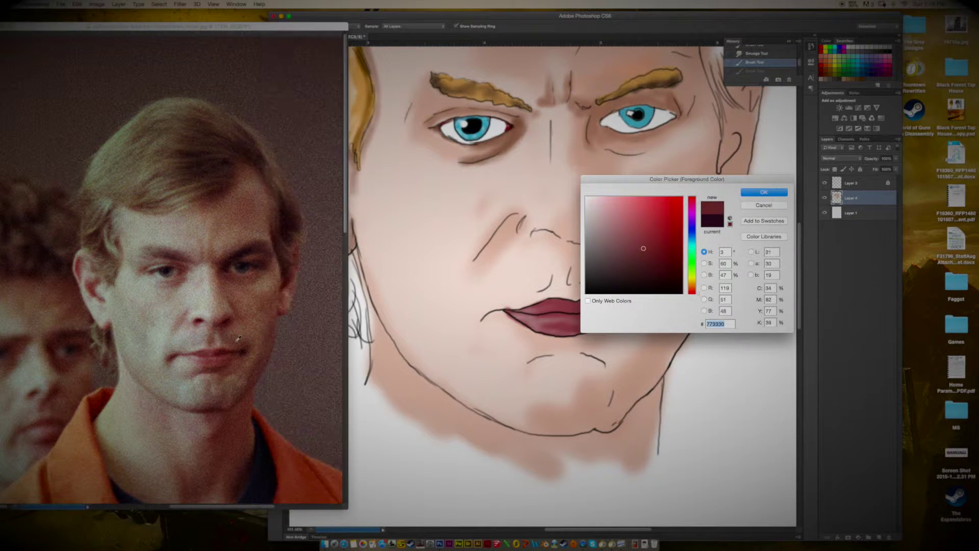
key("Return")
key("b")
left_click_drag(570, 308, 630, 305)
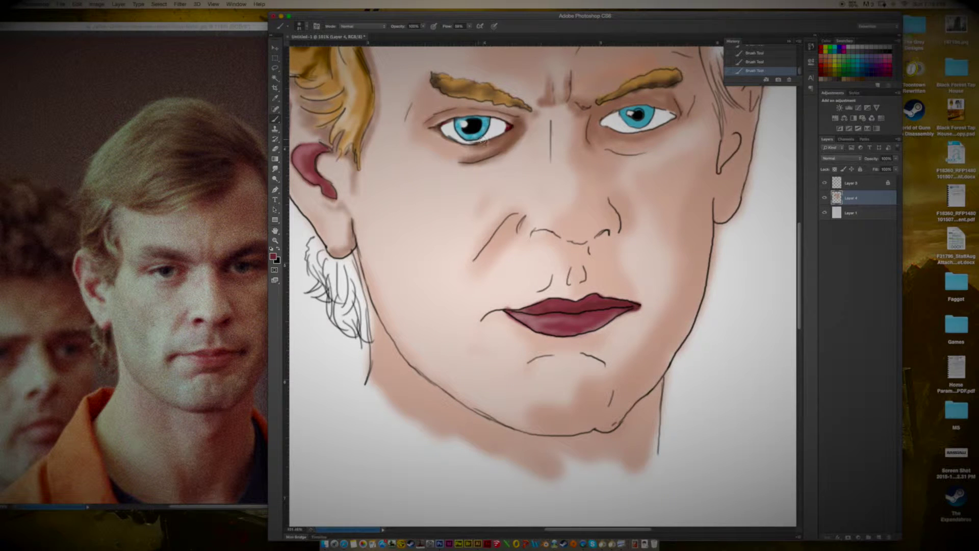
Shade the left lip corner and under the lower lip with skin brown, then blend
left_click(273, 257)
left_click(623, 257)
key("Return")
left_click_drag(483, 320, 492, 315)
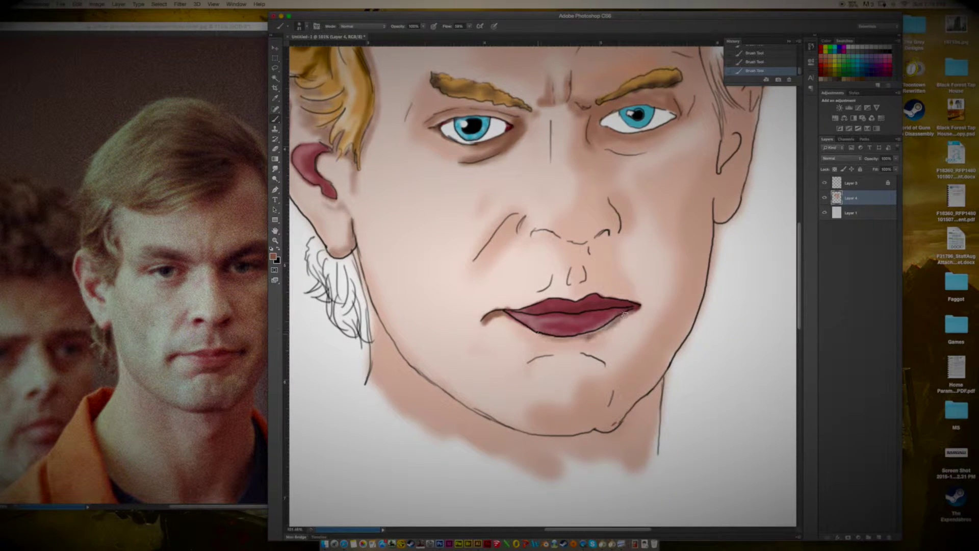
left_click_drag(530, 352, 591, 340)
left_click(273, 257)
left_click(760, 190)
left_click(275, 169)
mouse_move(492, 321)
left_mouse_down()
mouse_move(505, 316)
mouse_move(493, 324)
left_mouse_up()
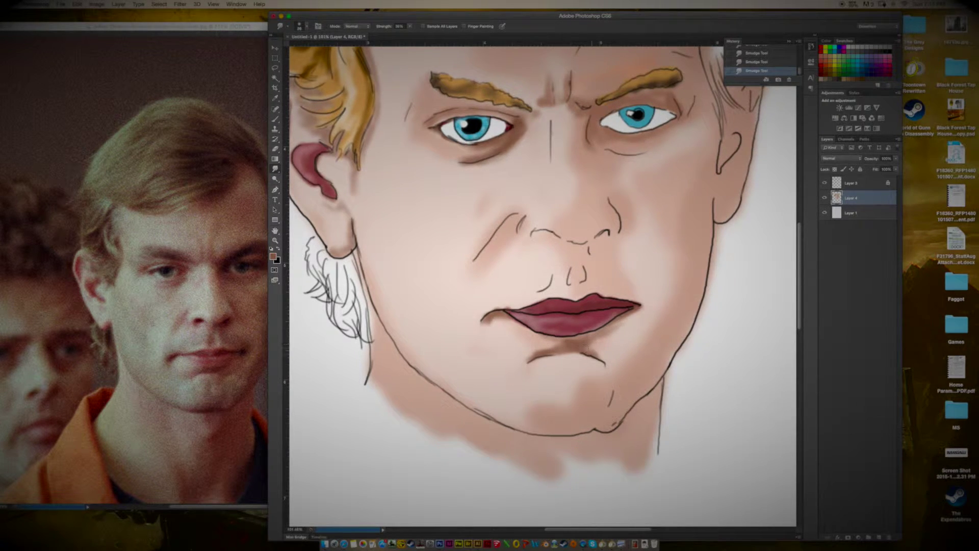
Try a light skin tone, then set a darker reddish-brown foreground colour
left_click(273, 256)
left_click(595, 197)
left_click(764, 192)
left_click(275, 119)
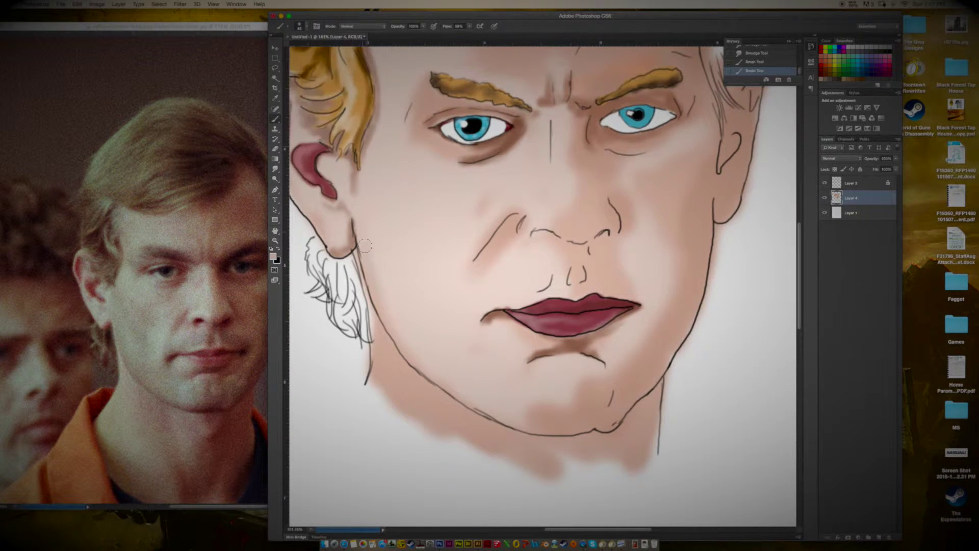
left_click(272, 256)
key("Return")
left_click(272, 257)
left_click(640, 249)
key("Return")
Darken the nostrils and sides of the nose, then smudge the nose shading
left_click(577, 277)
left_click_drag(612, 201, 635, 255)
right_click(304, 37)
left_click(299, 26)
mouse_move(474, 260)
left_mouse_down()
mouse_move(523, 217)
mouse_move(527, 232)
mouse_move(561, 237)
left_mouse_up()
left_click_drag(592, 237, 609, 232)
key("r")
left_click(299, 26)
left_click_drag(487, 319, 507, 339)
left_click_drag(587, 347, 604, 361)
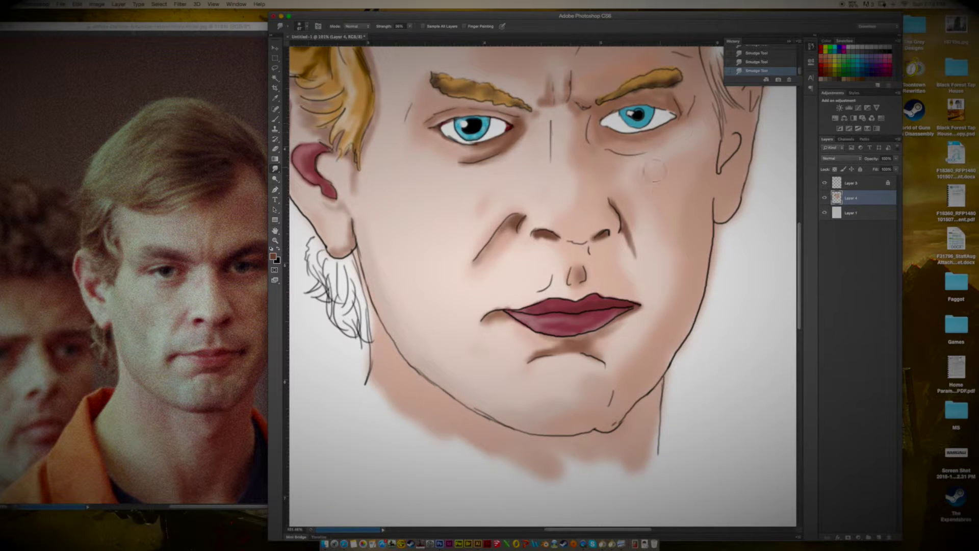
Paint both nostrils dark red-brown, then repaint them darker
left_click(273, 256)
left_click(682, 306)
left_click(760, 198)
left_click(276, 118)
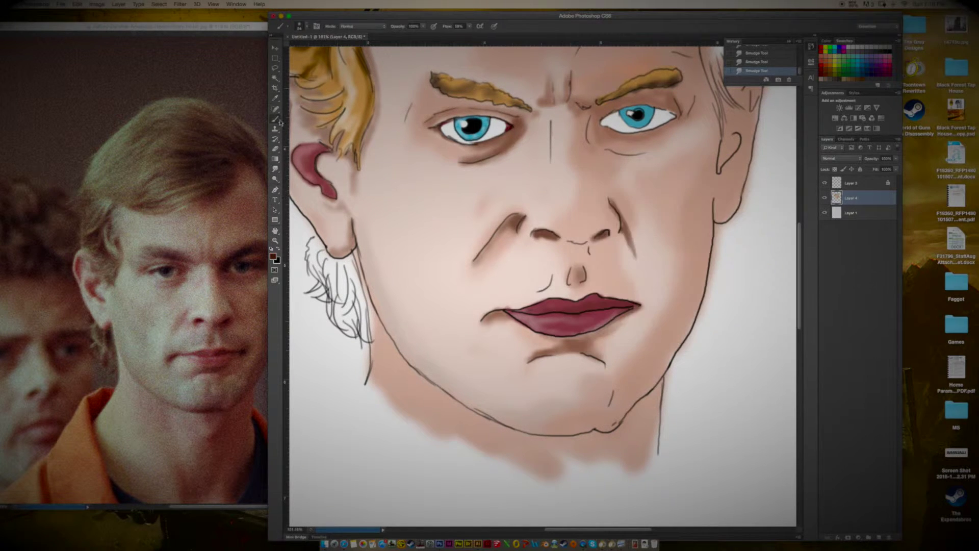
scroll(567, 229, "up", 5)
left_click_drag(462, 244, 540, 249)
left_click_drag(637, 249, 678, 237)
left_click(274, 256)
left_click(760, 198)
left_click_drag(461, 245, 543, 247)
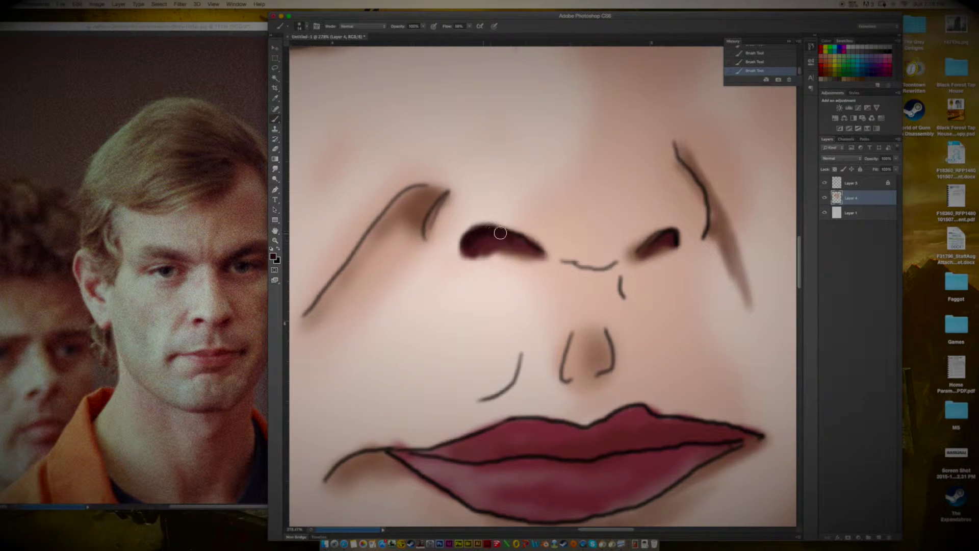
left_click_drag(635, 252, 673, 235)
Smudge the nostril edges softly, then set a skin brown brush colour
left_click(276, 168)
left_click_drag(489, 265, 502, 284)
left_click_drag(637, 255, 673, 239)
left_click(274, 256)
left_click(760, 198)
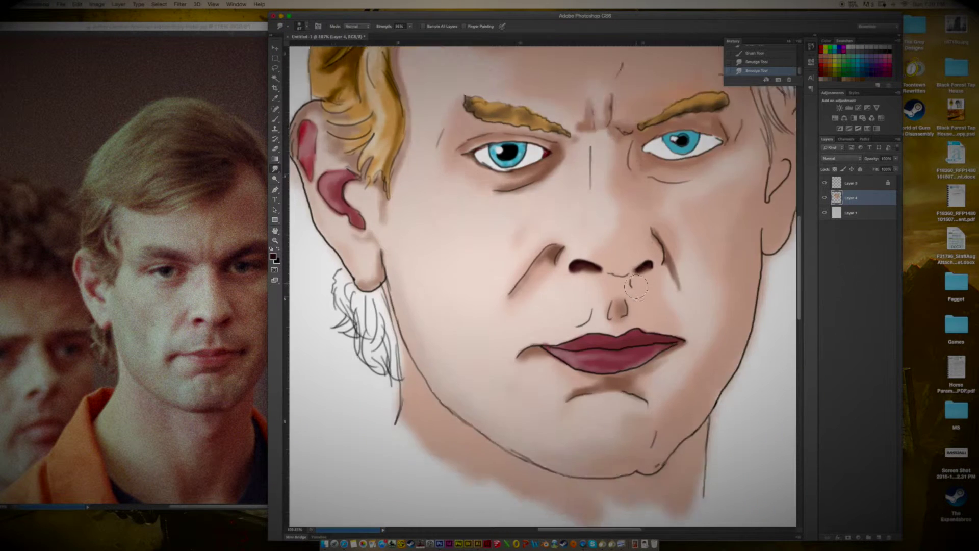
left_click(273, 256)
left_click(760, 198)
key("b")
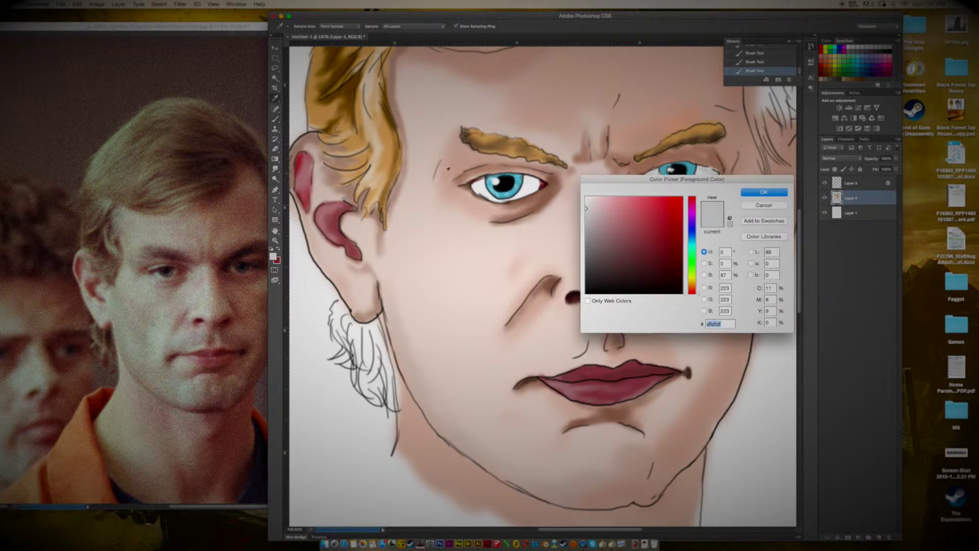
Darken the eye corners, left upper lid and between the brows, blending with a size-22 smudge
left_click_drag(706, 153, 720, 171)
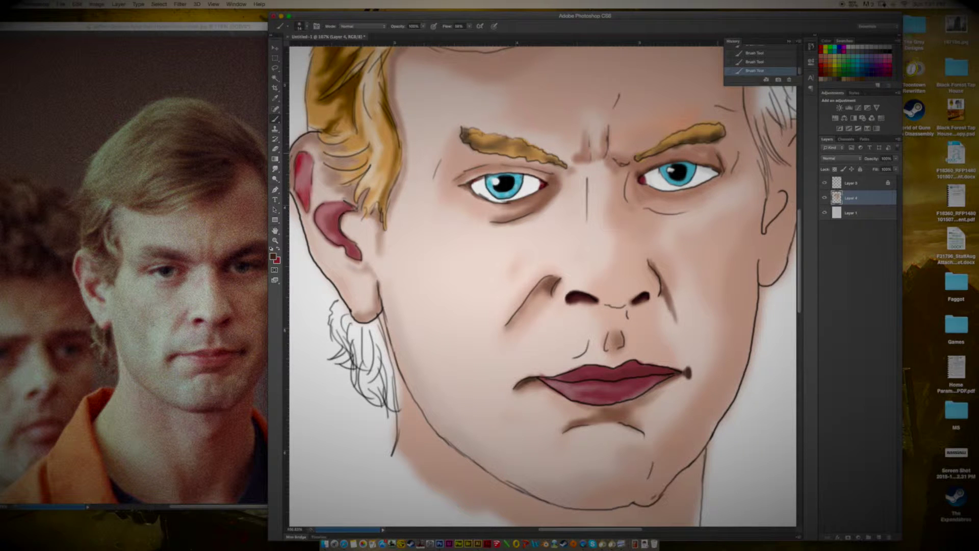
mouse_move(452, 183)
left_mouse_down()
mouse_move(512, 166)
mouse_move(560, 186)
left_mouse_up()
left_click_drag(591, 134, 582, 164)
mouse_move(607, 130)
left_mouse_down()
mouse_move(612, 160)
mouse_move(584, 158)
left_mouse_up()
key("r")
left_click_drag(521, 124, 525, 128)
left_click(301, 26)
key("Return")
left_click_drag(582, 148, 586, 156)
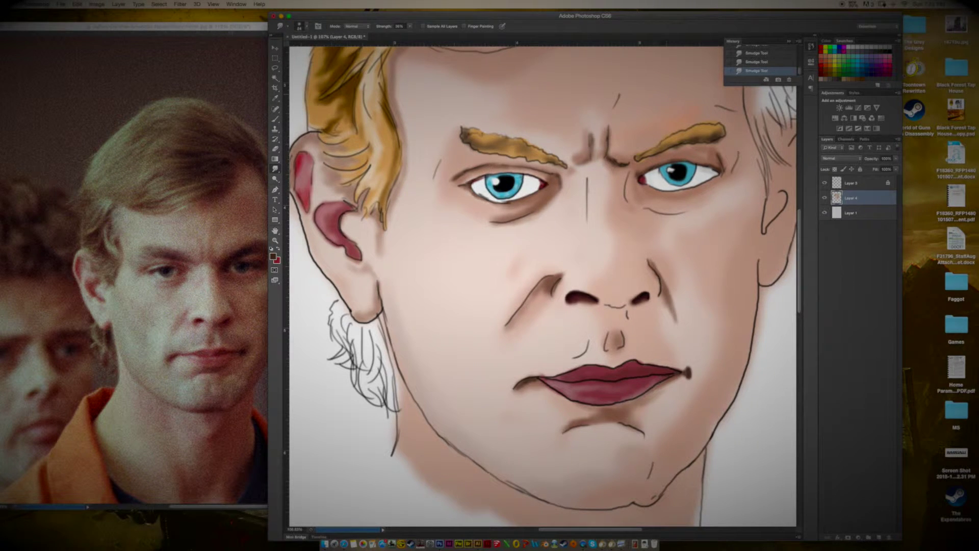
Paint sampled skin tone near the right nostril and faintly beside the left eyebrow
key("b")
left_click(576, 304, "alt")
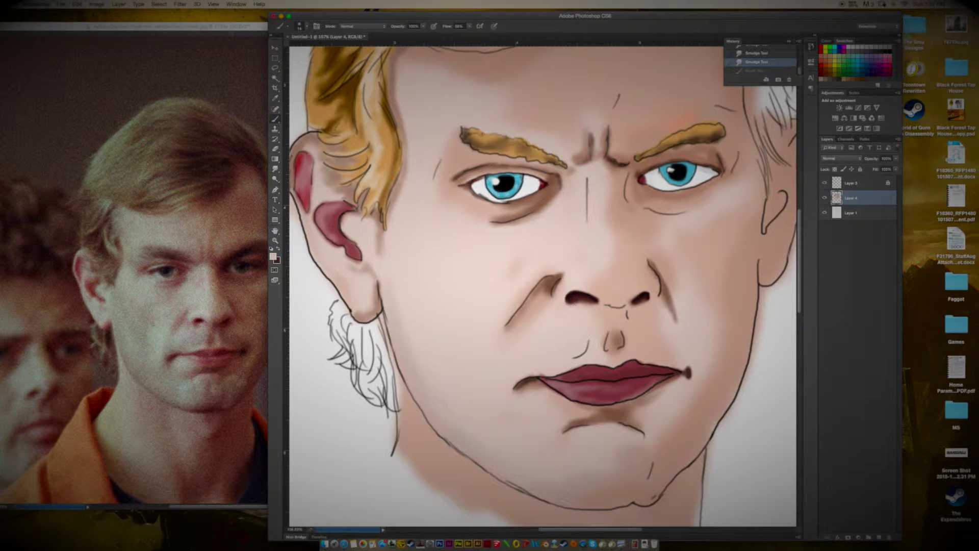
left_click_drag(647, 305, 630, 320)
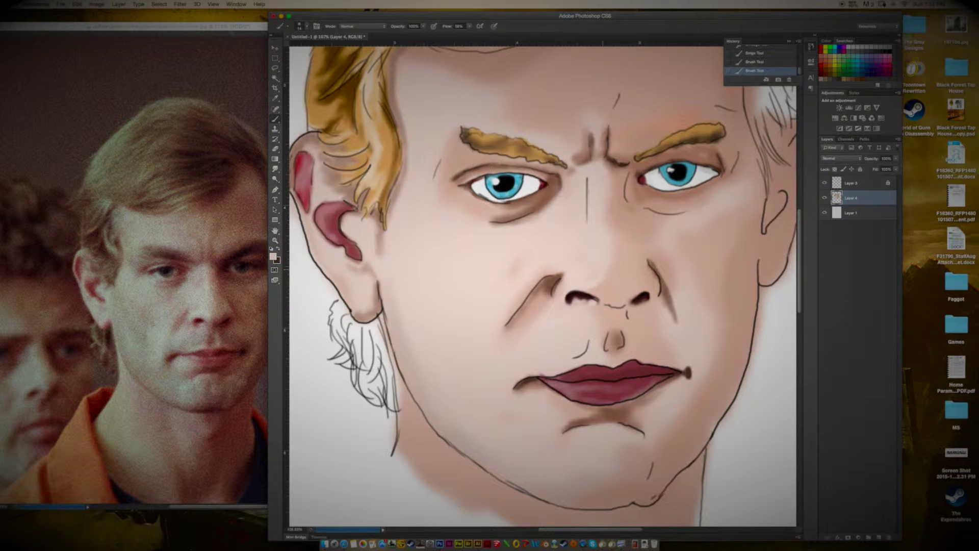
key("r")
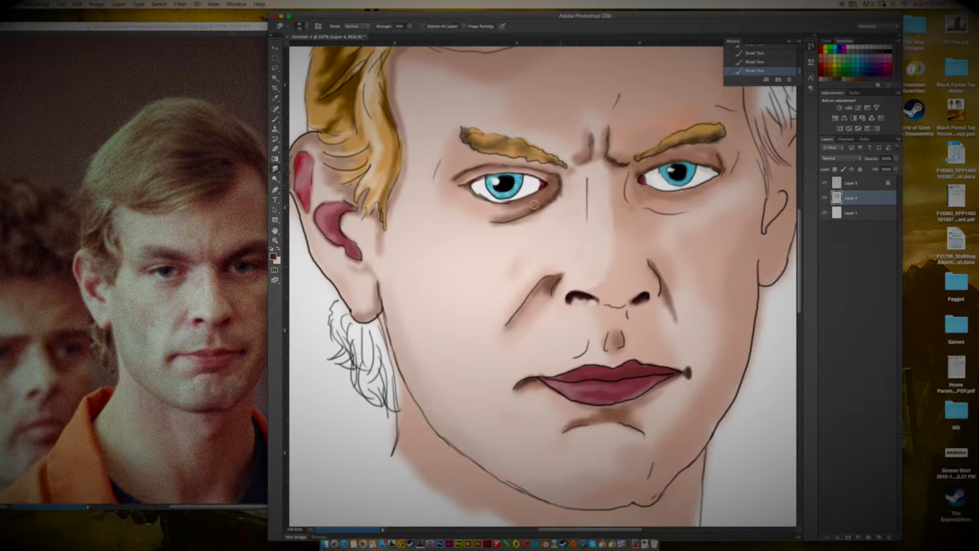
key("b")
left_click_drag(465, 148, 510, 160)
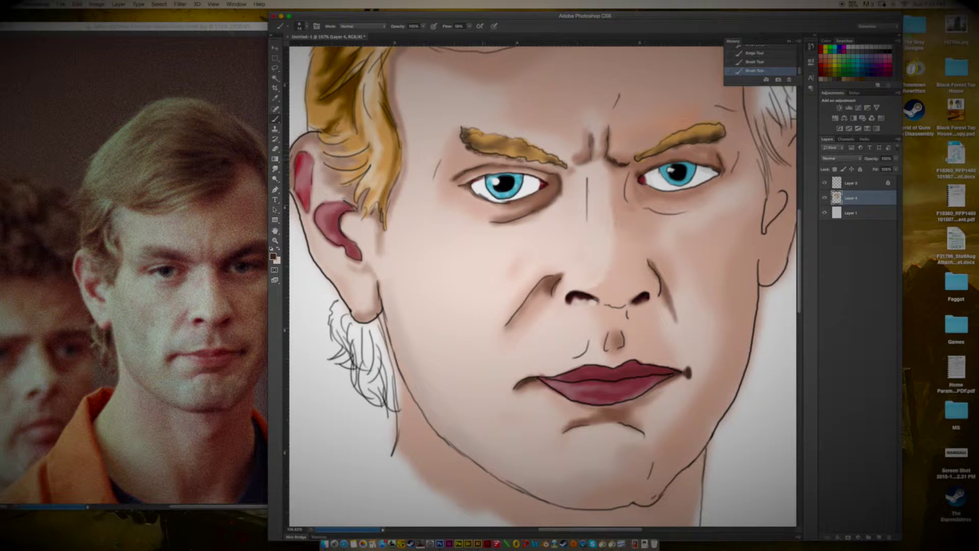
left_click(275, 169)
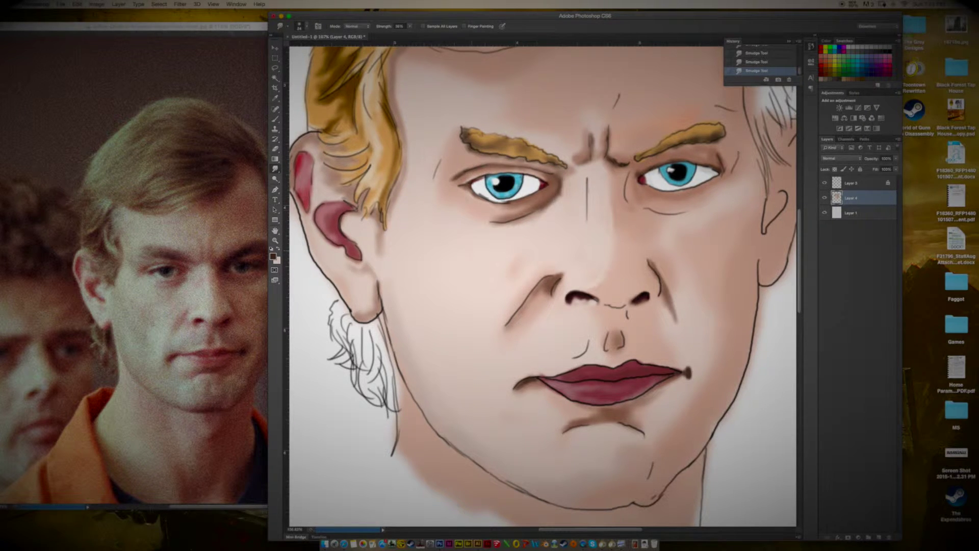
With a tan-brown size-30 brush, shade the chin, right jawline and nostril-to-lip area
left_click(272, 257)
left_click(690, 230)
left_click(690, 235)
left_click(764, 195)
key("b")
left_click(300, 25)
left_click_drag(559, 507, 673, 472)
mouse_move(762, 261)
left_mouse_down()
mouse_move(745, 350)
mouse_move(675, 465)
mouse_move(760, 309)
mouse_move(760, 260)
left_mouse_up()
mouse_move(633, 305)
left_mouse_down()
mouse_move(681, 319)
mouse_move(645, 351)
mouse_move(694, 360)
left_mouse_up()
key("r")
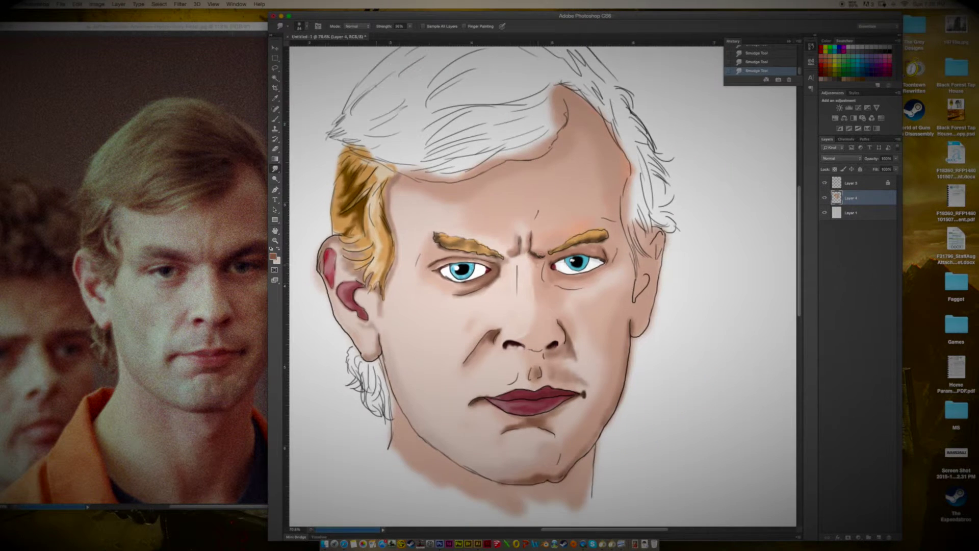
Paint orange and darker brown strands down the left sideburn near the earlobe
left_click_drag(444, 206, 410, 255)
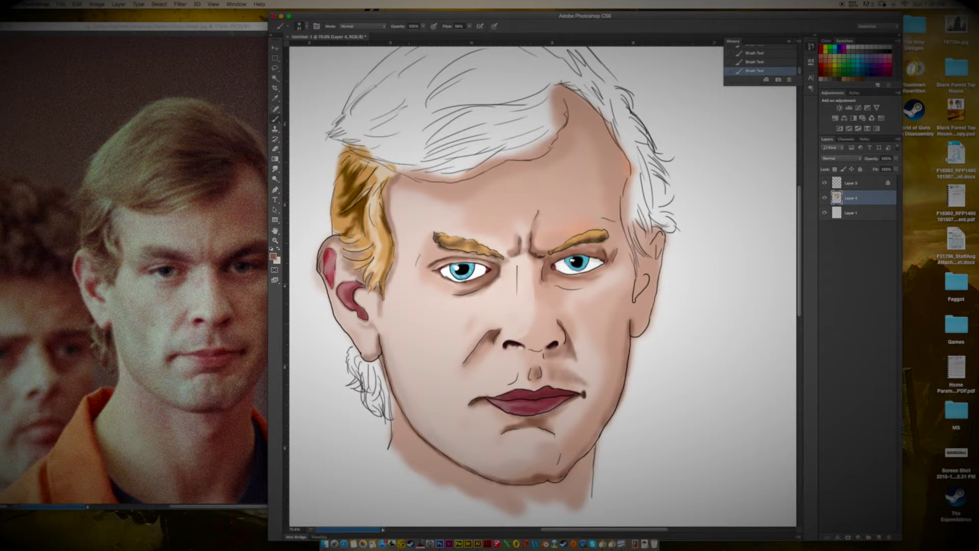
left_click(273, 256)
left_click(763, 192)
key("ctrl+z")
left_click(308, 27)
left_click_drag(375, 363, 387, 417)
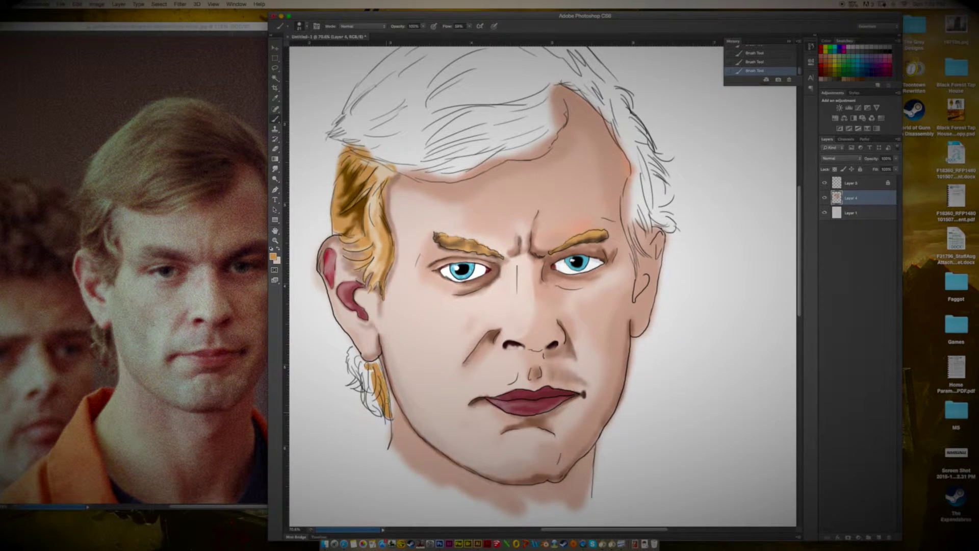
mouse_move(377, 364)
left_mouse_down()
mouse_move(354, 362)
mouse_move(381, 415)
left_mouse_up()
left_click_drag(368, 364, 381, 408)
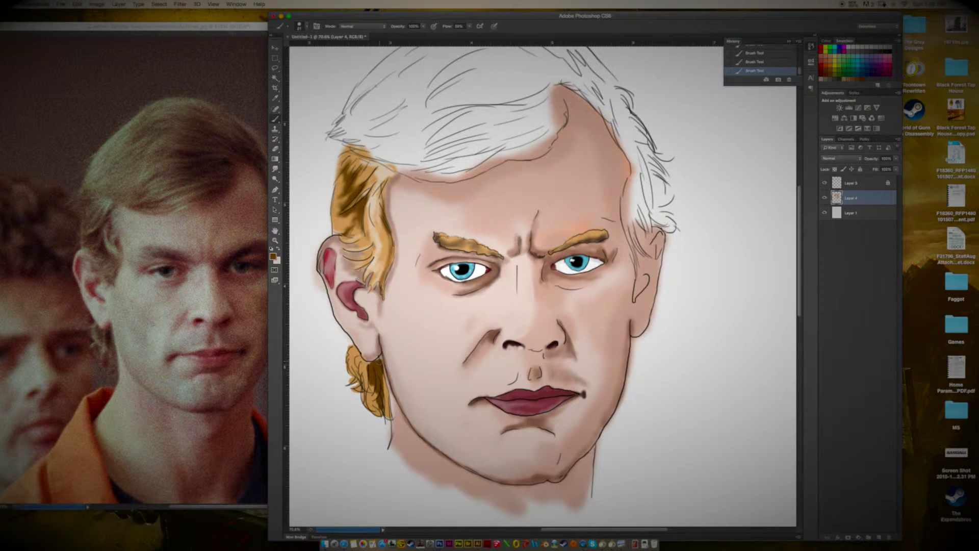
key("r")
key("b")
Paint light beige over the left hair, then a 50% dark red tint on the left upper lid
left_click(273, 257)
key("Return")
left_click_drag(367, 208, 379, 277)
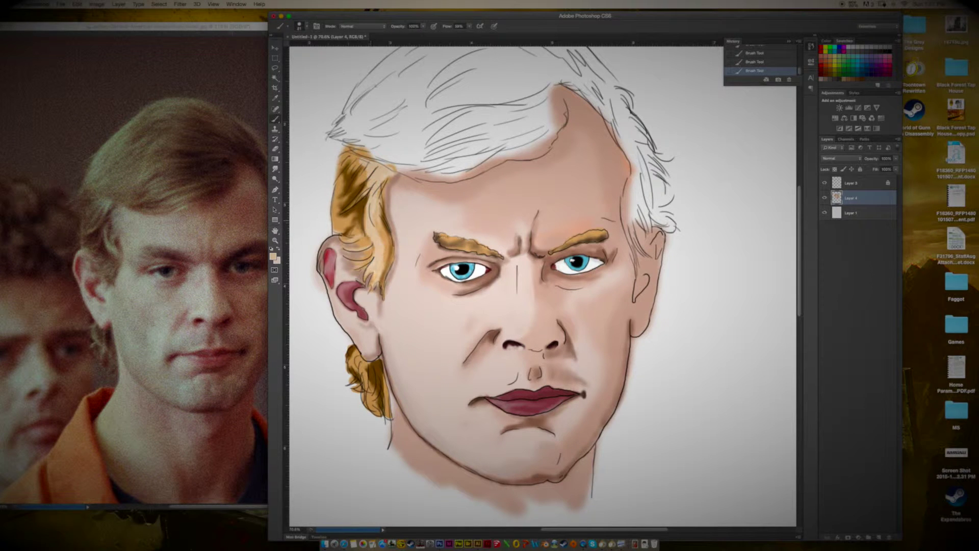
left_click(272, 257)
key("Return")
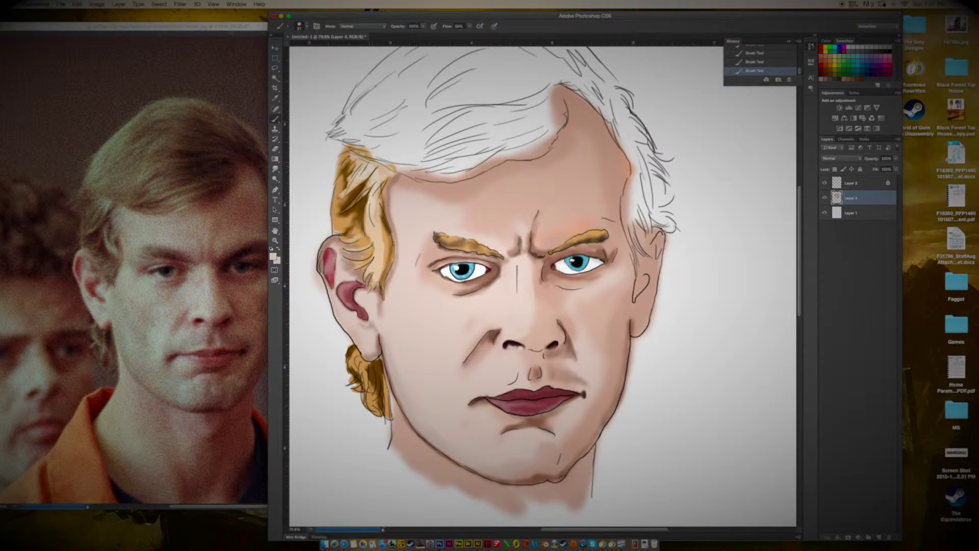
left_click(272, 257)
key("Return")
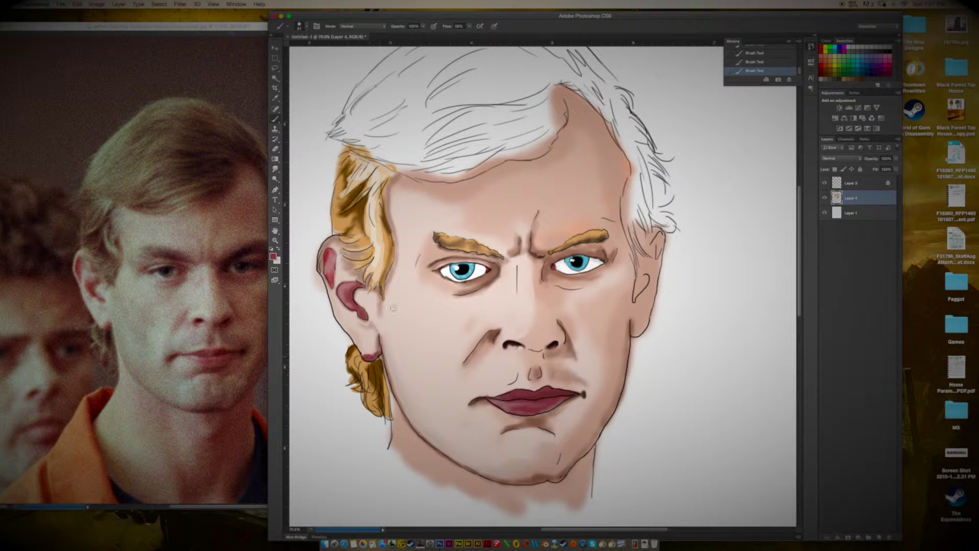
key("5")
left_click_drag(435, 265, 489, 266)
key("ctrl+alt+z")
key("ctrl+alt+z")
key("ctrl+alt+z")
key("ctrl+alt+z")
key("ctrl+alt+z")
key("ctrl+alt+z")
key("ctrl+shift+z")
key("ctrl+shift+z")
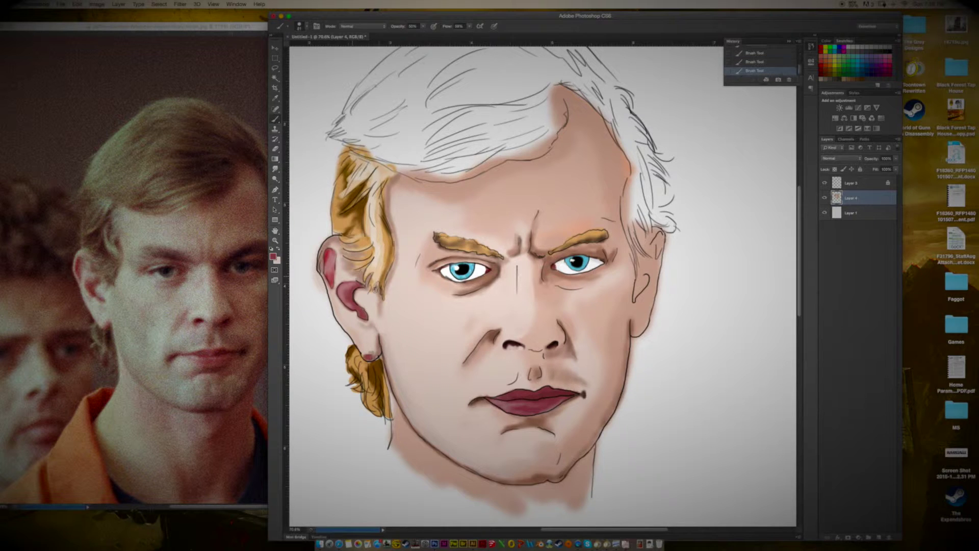
Paint dark brown strands in the hair beside the ear with a smaller brush
left_click(273, 256)
left_click(764, 192)
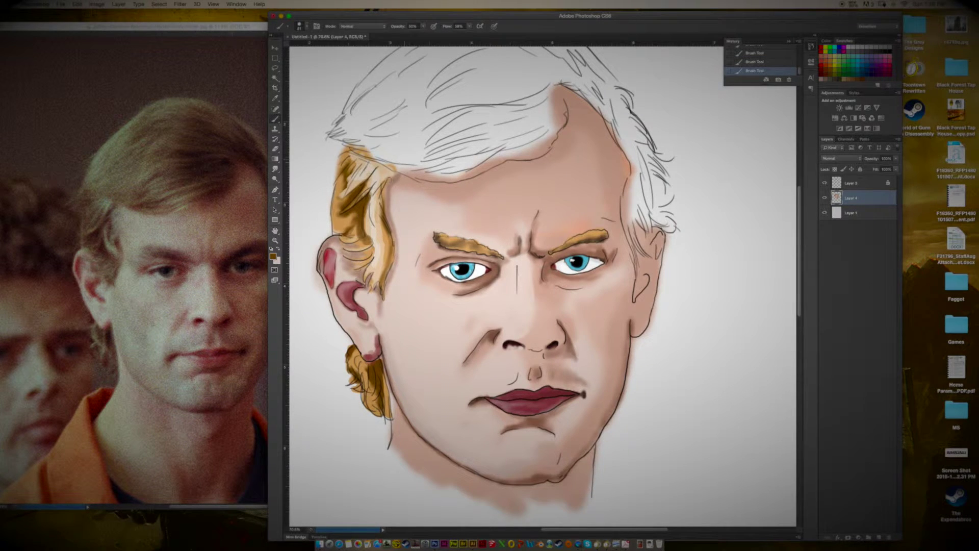
left_click(300, 25)
left_click(337, 219)
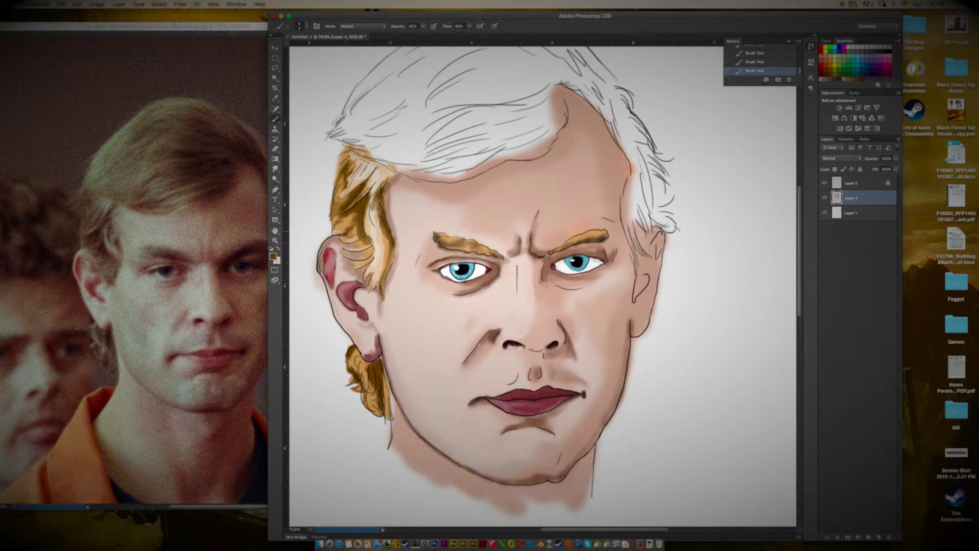
left_click_drag(369, 211, 390, 286)
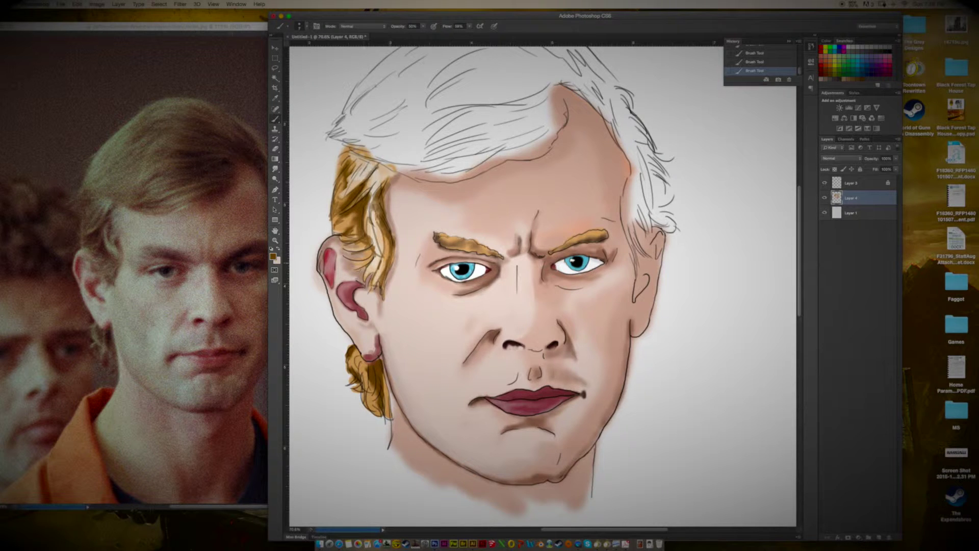
Paint orange-tan strokes in the left hair with a size-17 brush
left_click(273, 256)
left_click(764, 192)
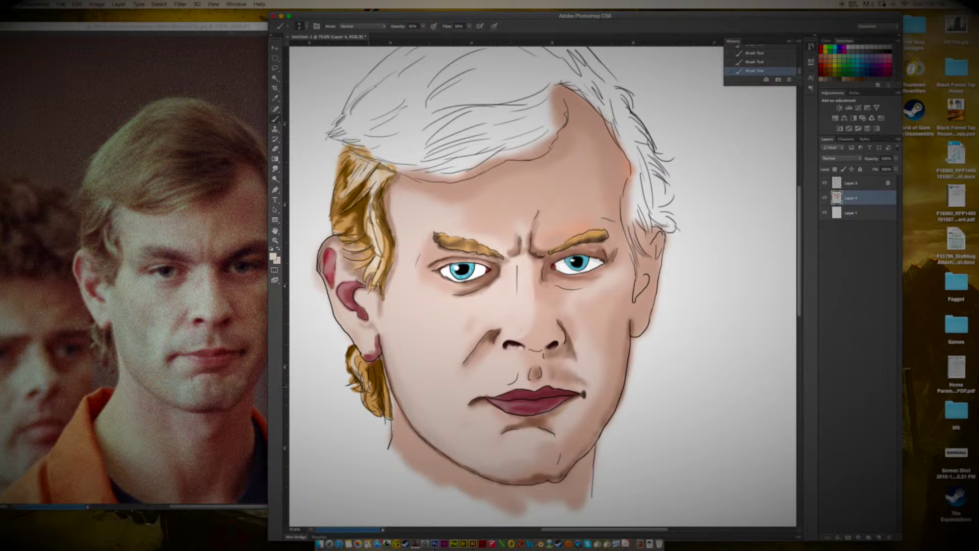
left_click(305, 26)
double_click(316, 46)
left_click(273, 257)
key("Return")
left_click_drag(357, 196, 365, 248)
left_click_drag(344, 171, 360, 201)
Try a pinkish skin tone, then return the paint colour to orange-tan
left_click(273, 256)
left_click(623, 265)
key("Return")
left_click(273, 257)
left_click(632, 225)
key("Return")
Paint orange-tan along the hairline, then fill the upper hair with tan at brush size 55
left_click_drag(553, 109, 548, 133)
mouse_move(443, 171)
left_mouse_down()
mouse_move(513, 156)
mouse_move(559, 120)
mouse_move(541, 131)
left_mouse_up()
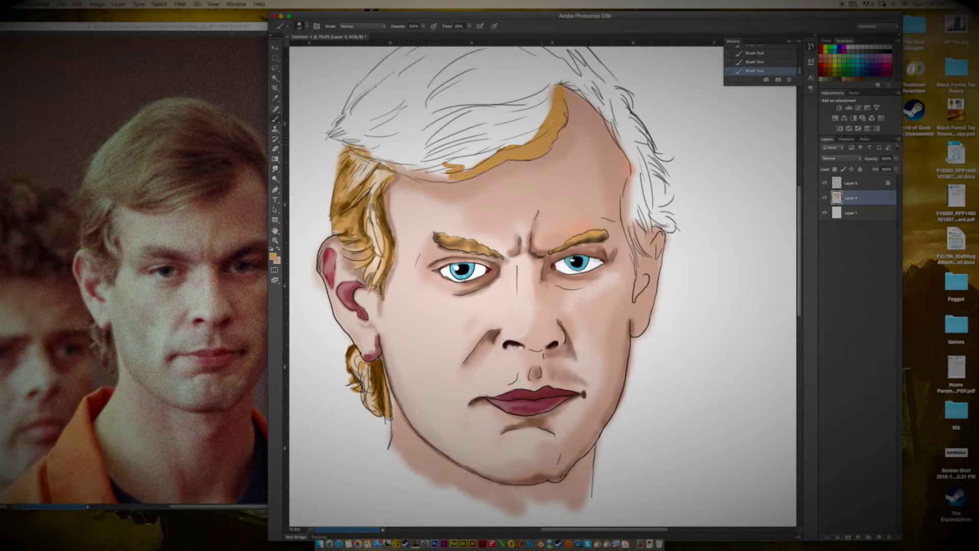
mouse_move(329, 136)
left_mouse_down()
mouse_move(360, 102)
mouse_move(390, 163)
left_mouse_up()
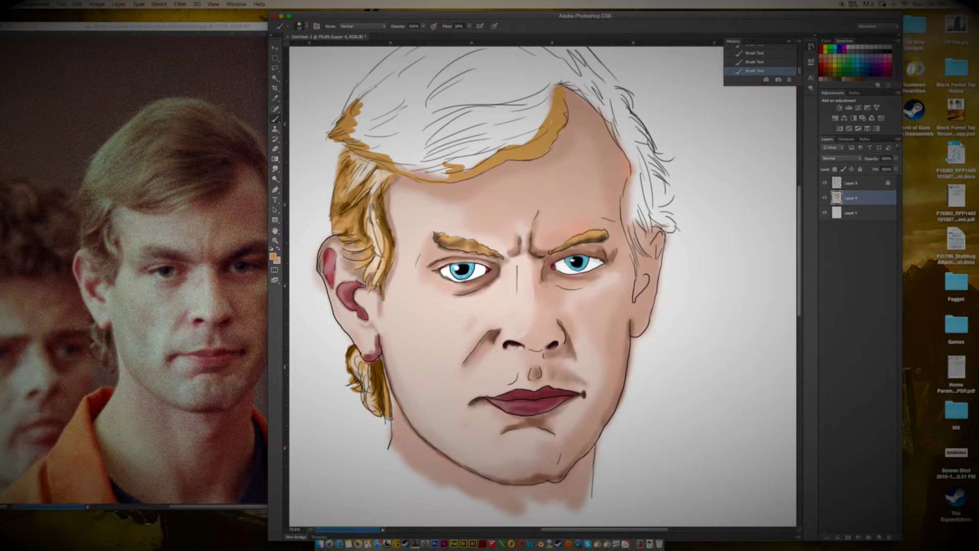
left_click_drag(615, 252, 665, 280)
left_click(301, 26)
left_click_drag(429, 148, 550, 77)
mouse_move(412, 107)
left_mouse_down()
mouse_move(561, 51)
mouse_move(515, 194)
left_mouse_up()
mouse_move(561, 153)
left_mouse_down()
mouse_move(443, 148)
mouse_move(502, 202)
mouse_move(576, 112)
left_mouse_up()
left_click_drag(578, 168, 591, 72)
mouse_move(612, 118)
left_mouse_down()
mouse_move(638, 87)
mouse_move(515, 168)
mouse_move(548, 188)
left_mouse_up()
Paint a dark brown band across the top and right side of the hair at size 25
left_click(273, 256)
left_click(656, 258)
left_click(762, 192)
left_click(301, 26)
double_click(309, 46)
mouse_move(604, 110)
left_mouse_down()
mouse_move(476, 143)
mouse_move(515, 110)
left_mouse_up()
left_click_drag(576, 100, 494, 71)
left_click_drag(614, 56, 540, 100)
left_click_drag(617, 92, 647, 133)
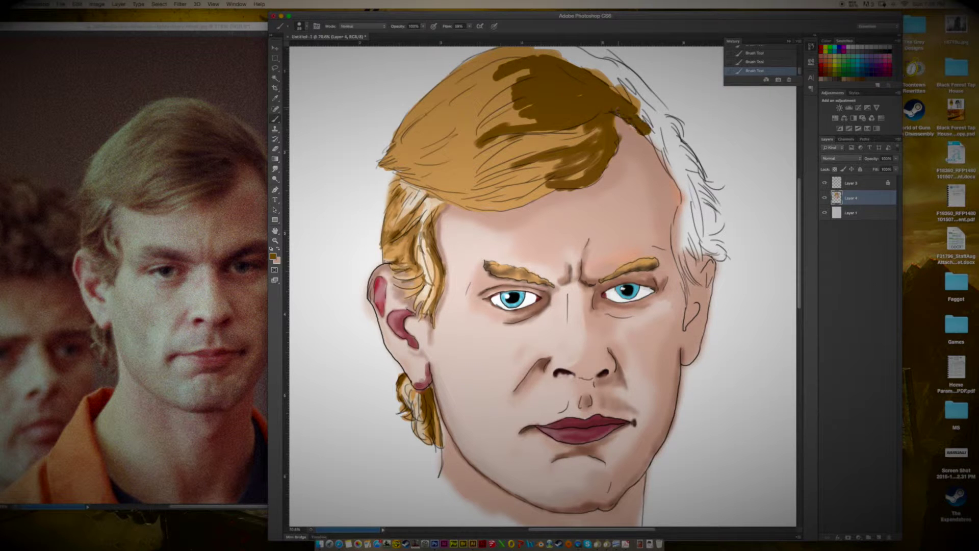
left_click_drag(652, 89, 627, 132)
Paint light tan over the left hair, lower hair edge and left side locks
left_click(272, 257)
left_click(625, 204)
left_click(763, 191)
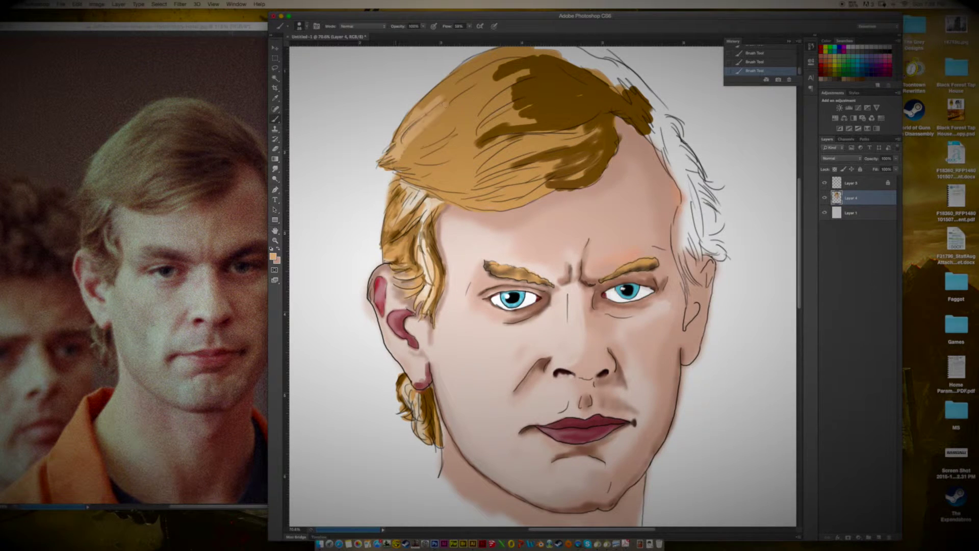
left_click_drag(462, 92, 397, 163)
mouse_move(540, 142)
left_mouse_down()
mouse_move(469, 201)
mouse_move(566, 173)
left_mouse_up()
left_click_drag(490, 107, 423, 128)
left_click_drag(504, 51, 405, 120)
left_click_drag(431, 270, 419, 197)
Smudge the brown and tan hair areas together across the middle and lower hair
left_click(301, 25)
left_click(274, 169)
left_click_drag(525, 71, 561, 56)
mouse_move(535, 86)
left_mouse_down()
mouse_move(489, 117)
mouse_move(474, 158)
left_mouse_up()
left_click_drag(509, 115, 433, 135)
left_click_drag(484, 62, 458, 163)
mouse_move(599, 128)
left_mouse_down()
mouse_move(533, 148)
mouse_move(495, 176)
left_mouse_up()
mouse_move(464, 163)
left_mouse_down()
mouse_move(566, 193)
mouse_move(530, 197)
left_mouse_up()
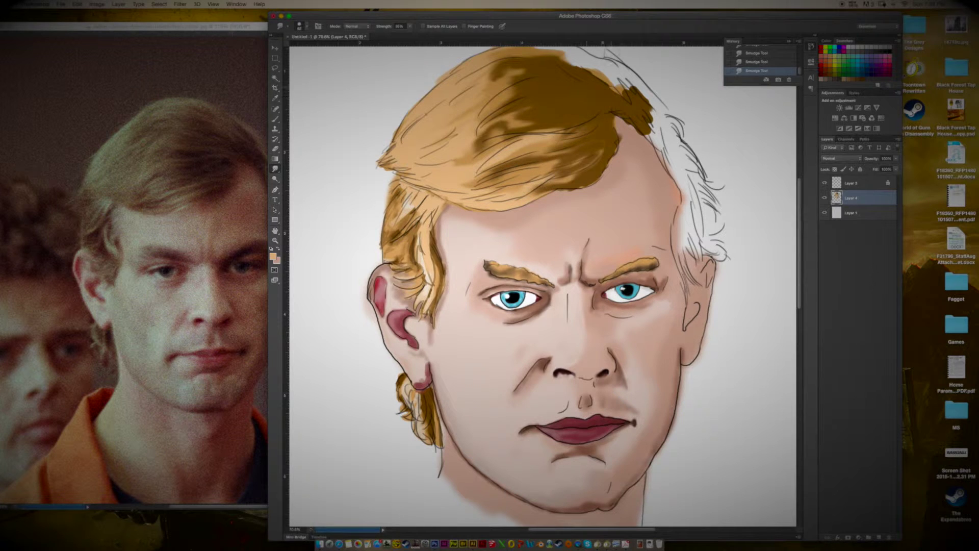
Paint thin dark brown strands across the middle hair and along its lower edge
left_click(272, 256)
left_click(681, 214)
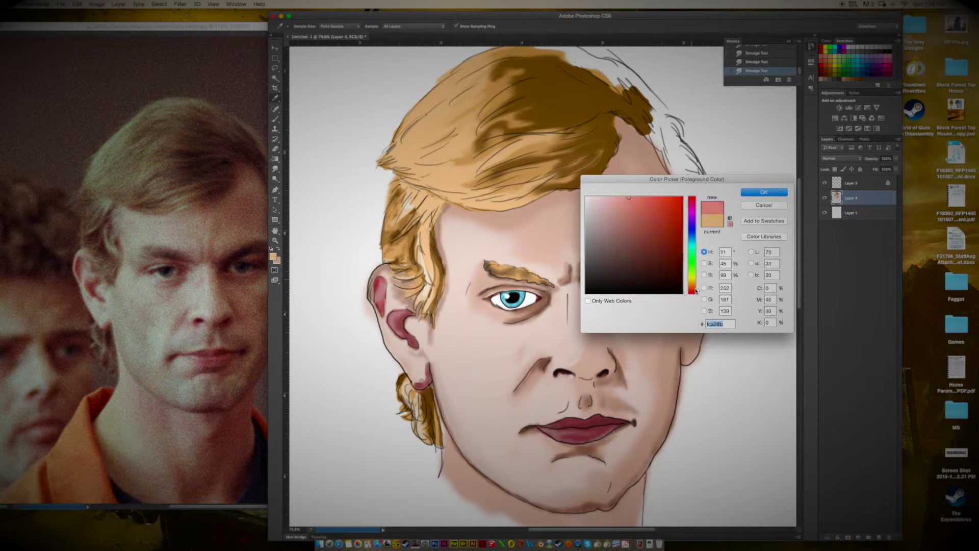
left_click(763, 190)
key("b")
left_click(299, 25)
left_click_drag(525, 128, 558, 130)
left_click_drag(515, 141, 573, 123)
left_click_drag(492, 170, 574, 155)
left_click_drag(493, 192, 558, 169)
left_click_drag(519, 207, 575, 178)
left_click_drag(609, 162, 620, 144)
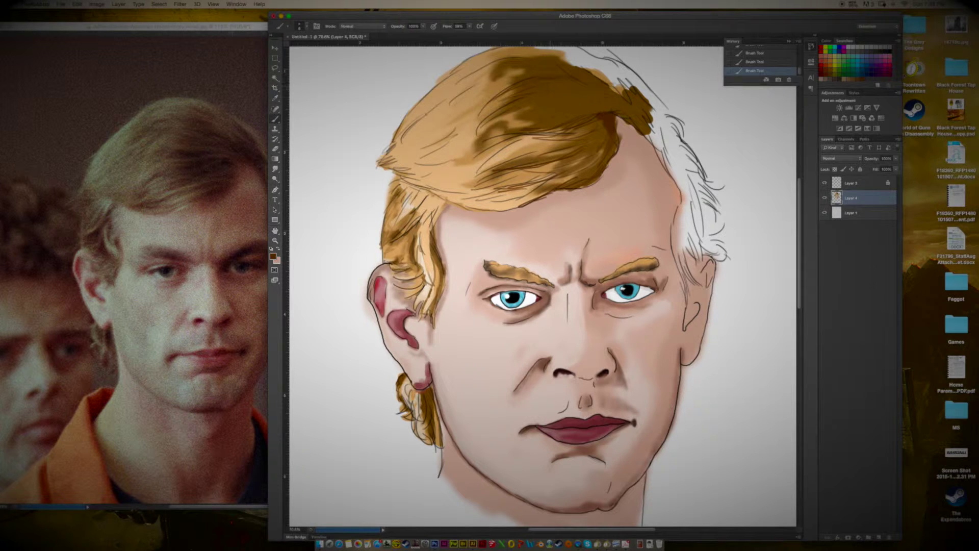
Add dark brown strands across the left and top hair and down the left lock
mouse_move(449, 127)
left_mouse_down()
mouse_move(403, 160)
mouse_move(370, 167)
left_mouse_up()
left_click_drag(489, 199, 455, 207)
left_click_drag(547, 175, 459, 210)
left_click_drag(469, 79, 411, 120)
left_click_drag(403, 193, 433, 286)
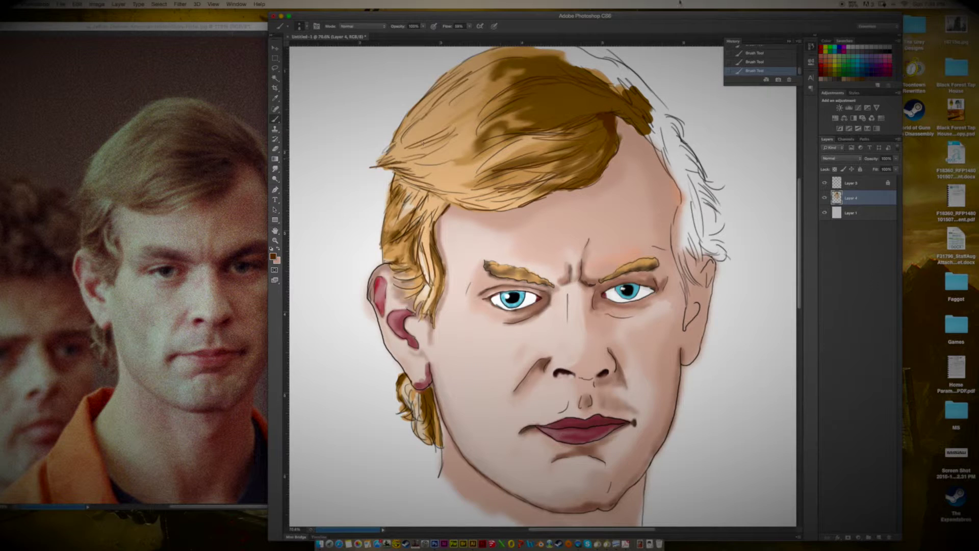
scroll(553, 118, "up", 3)
scroll(552, 117, "right", 3)
Pick a lighter brown and set up the Smudge tool to blend the strands
left_click(273, 256)
left_click(617, 228)
left_click(755, 193)
key("b")
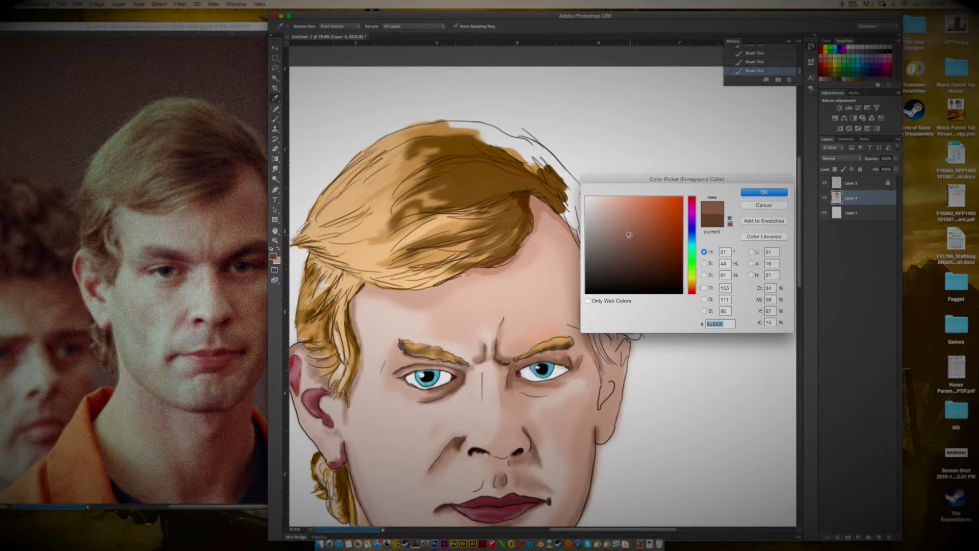
left_click(275, 170)
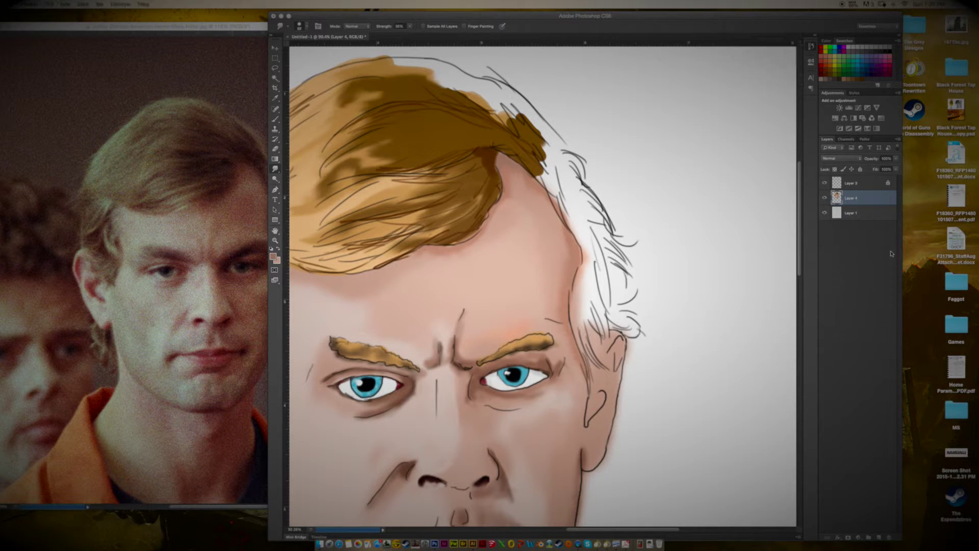
Switch back to the Brush with a lighter tan and paint tan strokes along the hair edge
left_click(273, 257)
left_click(762, 190)
key("b")
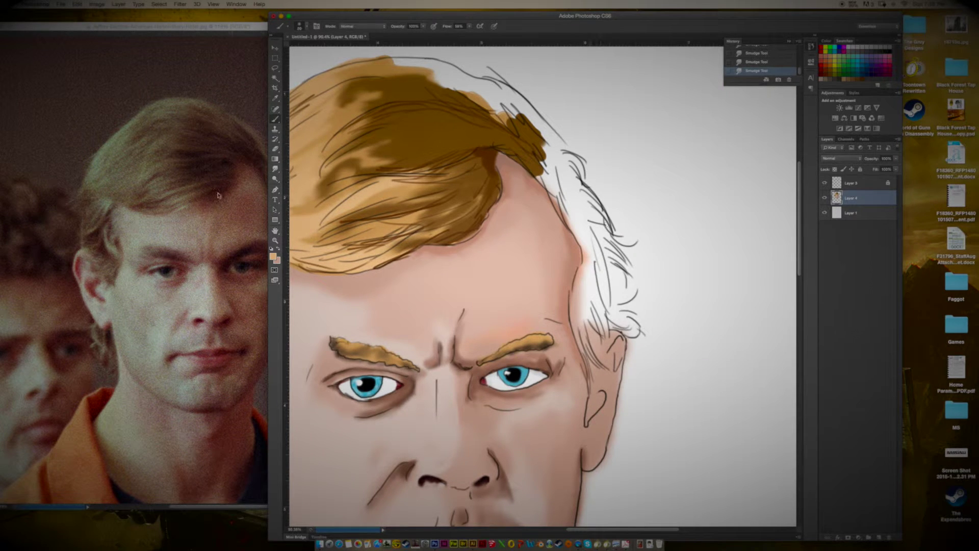
mouse_move(541, 176)
left_mouse_down()
mouse_move(571, 225)
mouse_move(540, 140)
left_mouse_up()
mouse_move(555, 163)
left_mouse_down()
mouse_move(534, 120)
mouse_move(633, 298)
left_mouse_up()
Sample dark brown and paint it along the right hair edge and down the sideburn
left_click(543, 163, "alt")
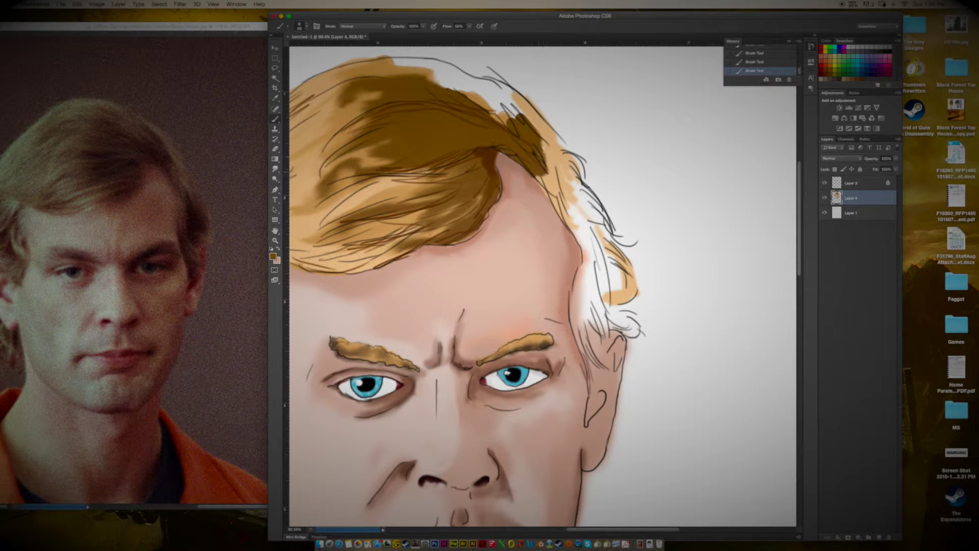
left_click_drag(577, 225, 593, 311)
mouse_move(581, 278)
left_mouse_down()
mouse_move(637, 336)
mouse_move(597, 273)
mouse_move(599, 232)
mouse_move(566, 173)
left_mouse_up()
left_click_drag(591, 234, 576, 184)
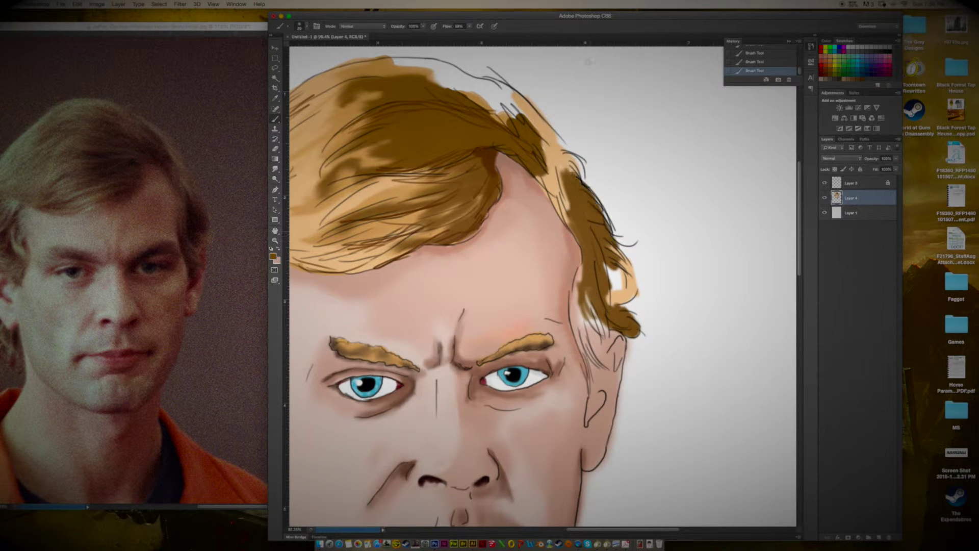
mouse_move(581, 282)
left_mouse_down()
mouse_move(575, 351)
mouse_move(606, 367)
left_mouse_up()
left_click_drag(611, 301, 629, 250)
Paint light tan strokes on the top hair, then set a lighter peach colour
left_click(273, 256)
left_click(760, 190)
left_click_drag(397, 60, 491, 94)
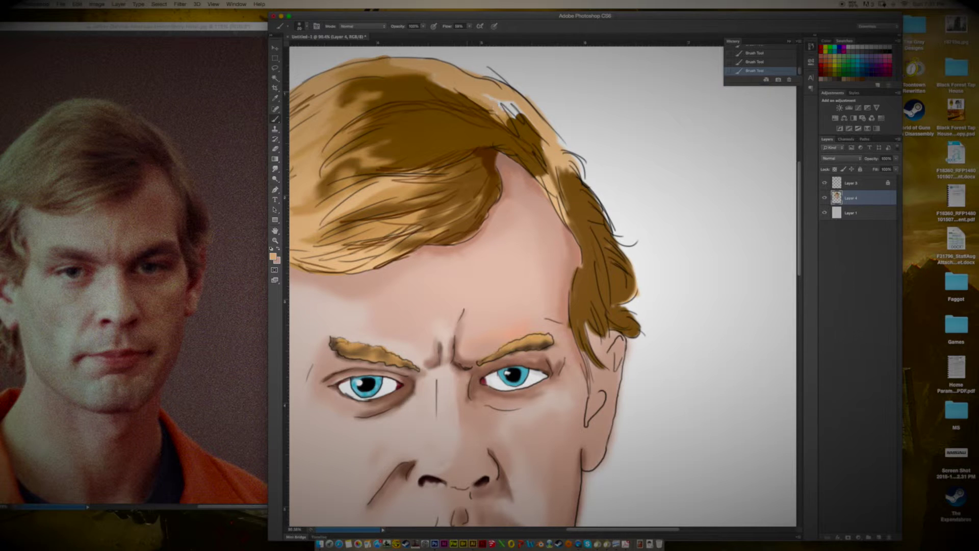
left_click(272, 256)
left_click(760, 190)
left_click(273, 256)
left_click(760, 190)
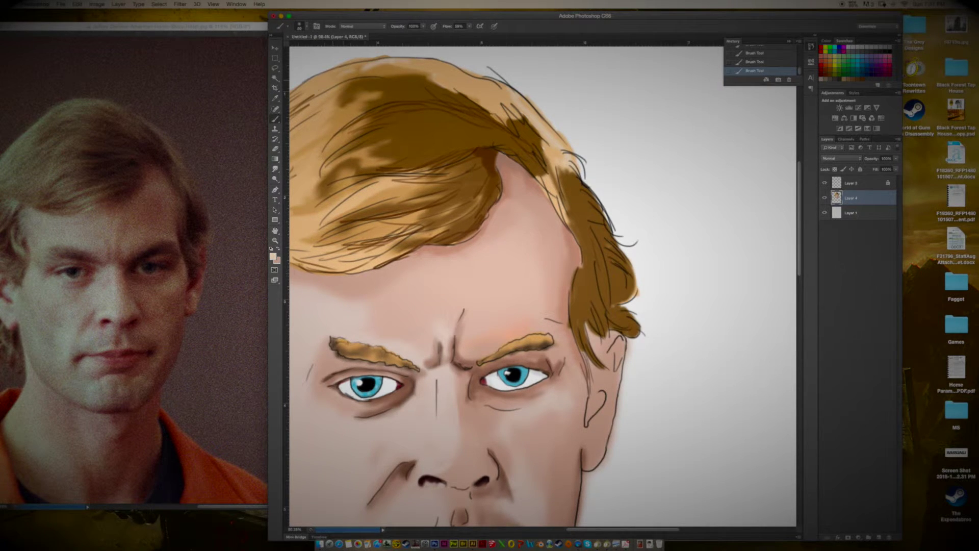
Darken the hair strands on the head's right side and beside the face in dark brown
left_click(273, 256)
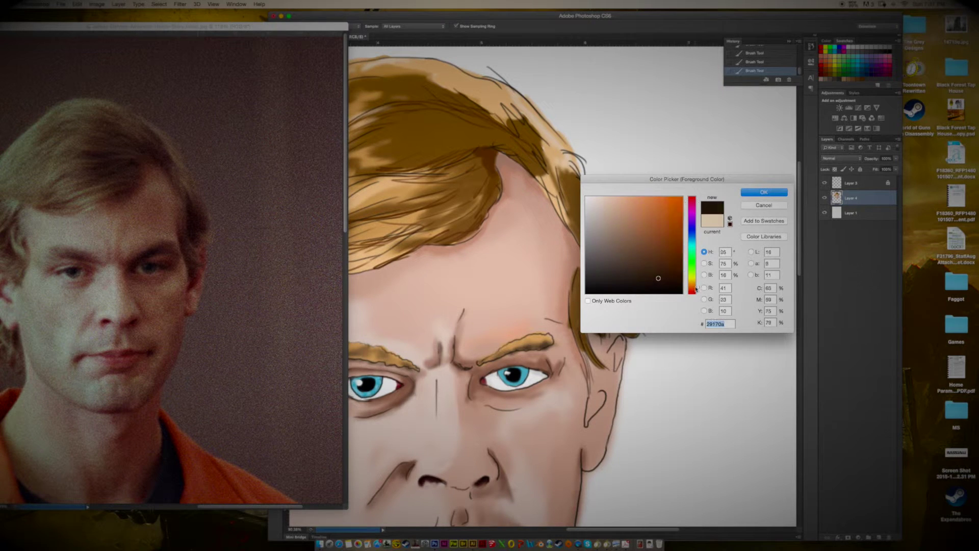
left_click(762, 191)
left_click_drag(604, 316, 591, 235)
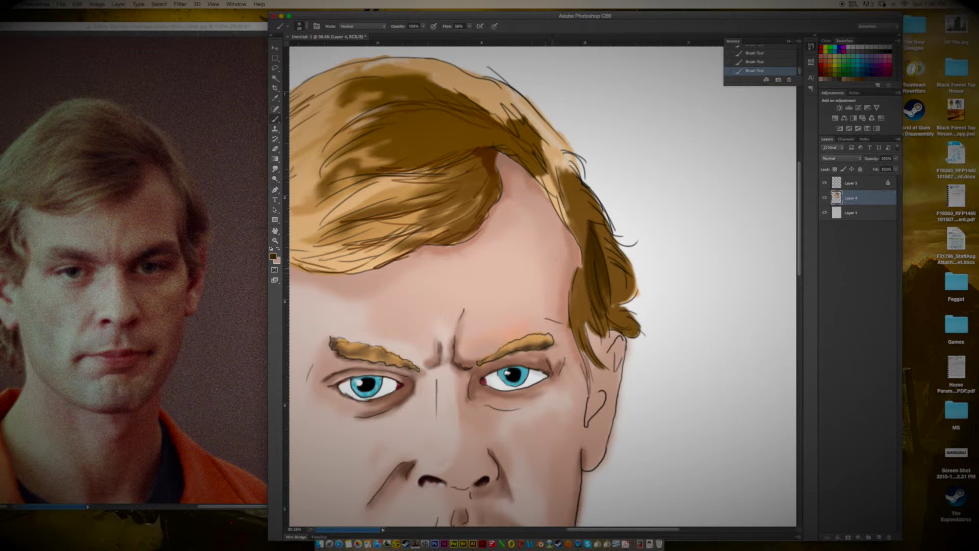
left_click_drag(571, 273, 585, 380)
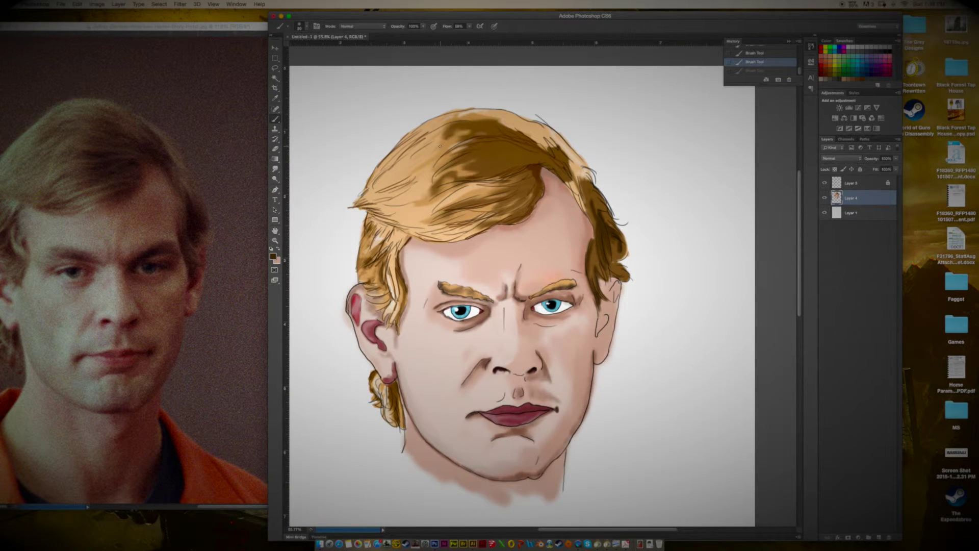
At 50% opacity with a larger brush, shade the hair, crown and fringe darker brown
key("5")
left_click(300, 26)
left_click(326, 56)
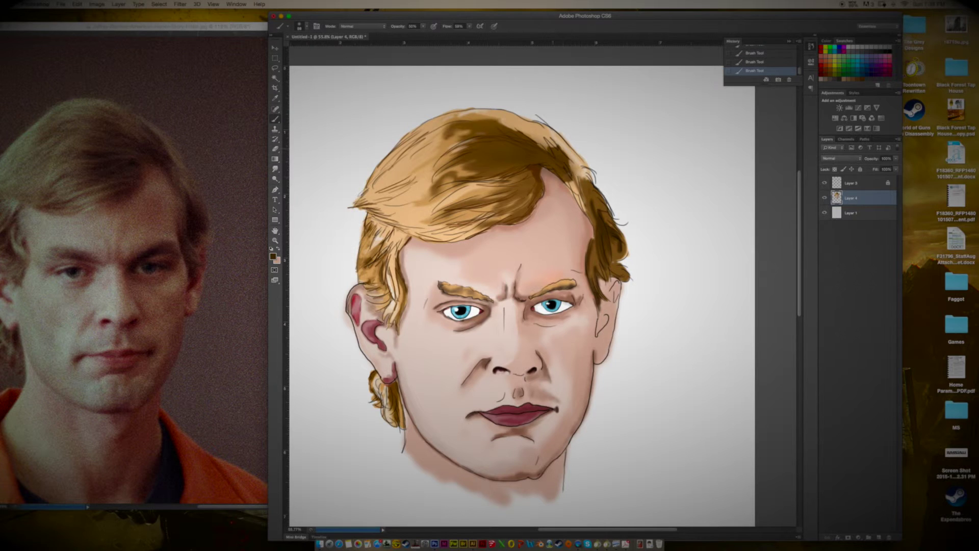
left_click_drag(461, 153, 532, 170)
left_click_drag(602, 240, 586, 169)
mouse_move(418, 143)
left_mouse_down()
mouse_move(467, 173)
mouse_move(510, 235)
left_mouse_up()
left_click_drag(505, 122, 586, 178)
Fill the inner right ear with a darker red-brown
left_click(272, 256)
left_click(632, 246)
left_click(761, 192)
right_click(599, 181)
left_click_drag(597, 321, 603, 327)
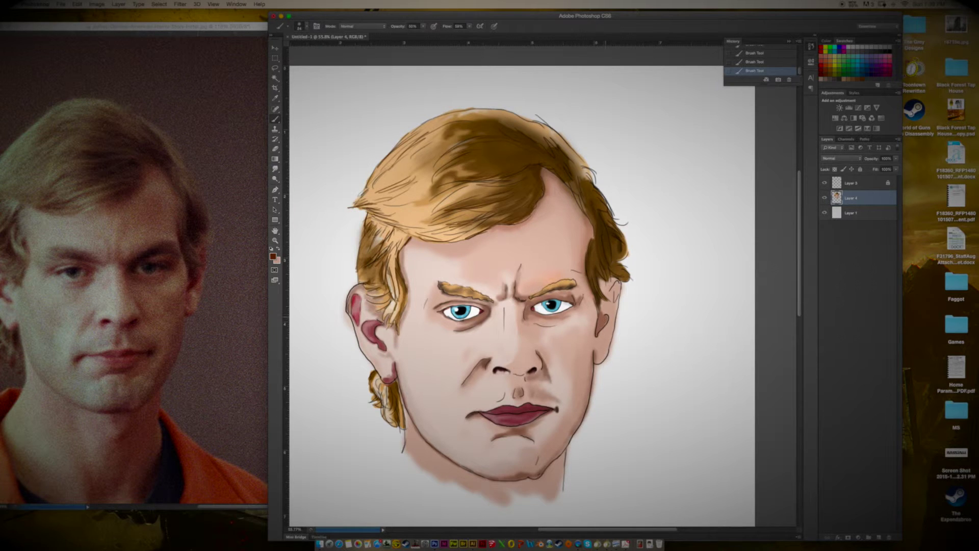
Enlarge the brush to 56 and paint the lips a deeper red
left_click(299, 26)
left_click(525, 409)
left_click_drag(500, 415, 535, 418)
left_click(273, 256)
left_click(632, 240)
left_click(765, 190)
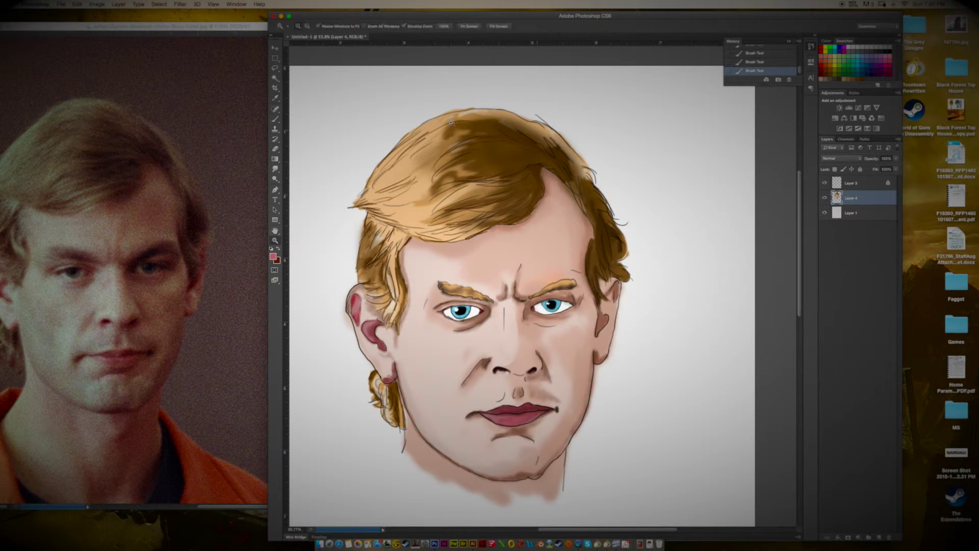
right_click(397, 181)
key("Escape")
key("ctrl+z")
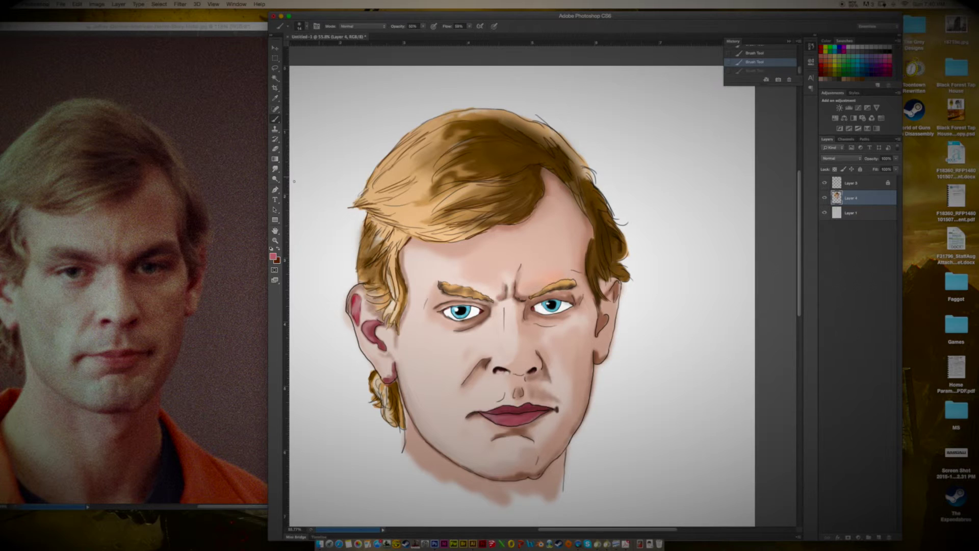
key("ctrl+z")
Set the foreground colour to a dark red-brown
left_click(273, 256)
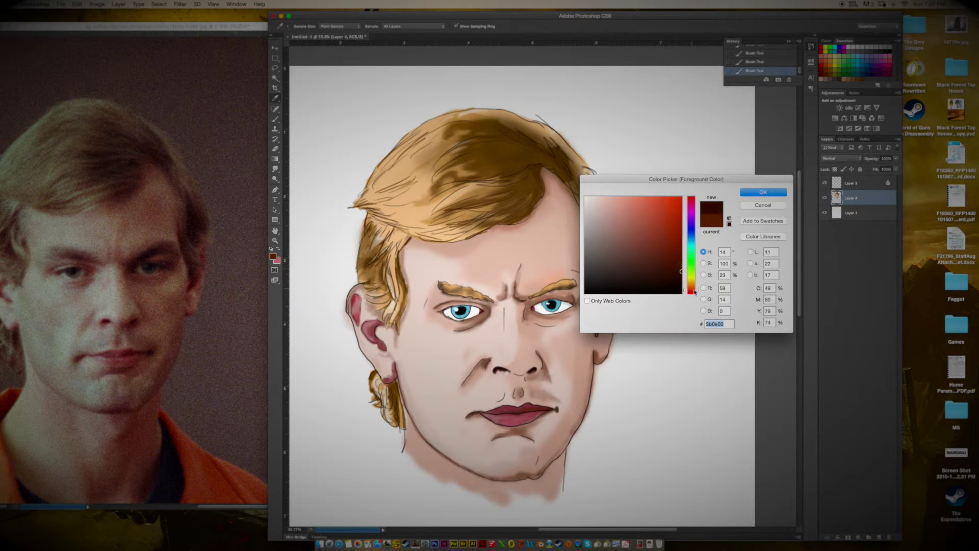
left_click(765, 192)
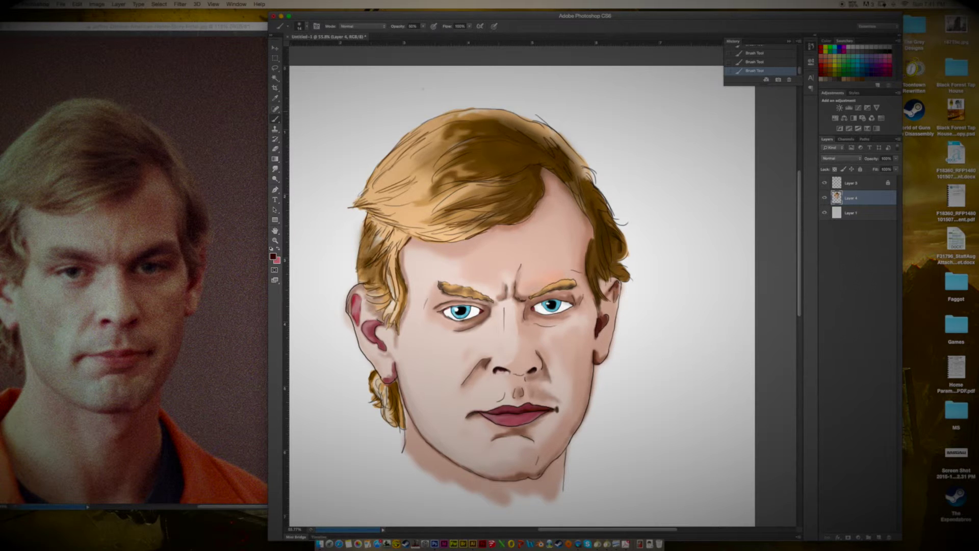
left_click(301, 26)
left_click(273, 256)
key("Return")
Lighten the forehead and the cheek under the right eye with light pink, brush size 101
left_click(273, 257)
left_click(732, 187)
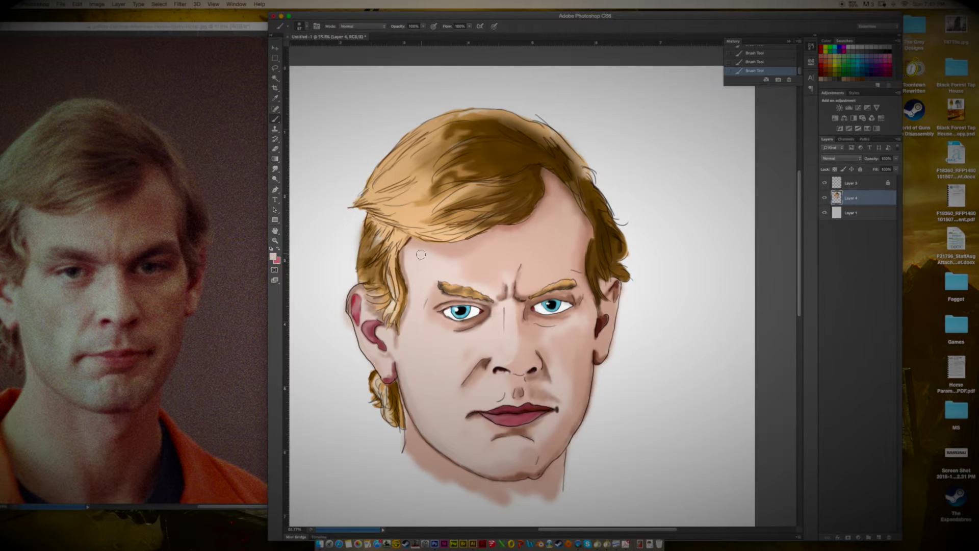
mouse_move(489, 242)
left_mouse_down()
mouse_move(479, 255)
mouse_move(524, 255)
left_mouse_up()
left_click(301, 26)
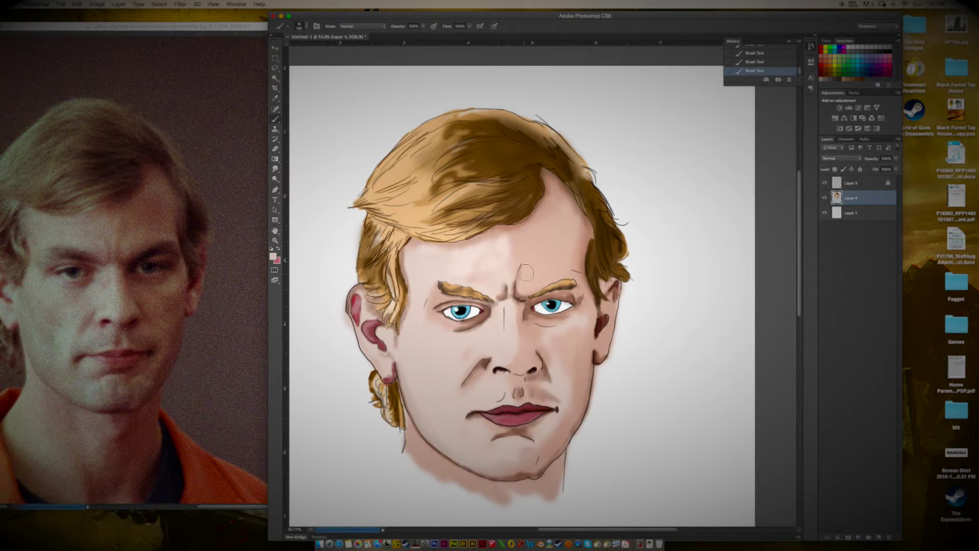
left_click_drag(570, 336, 561, 351)
Switch to the Smudge tool to blend the skin tones
left_click(274, 168)
left_click(300, 26)
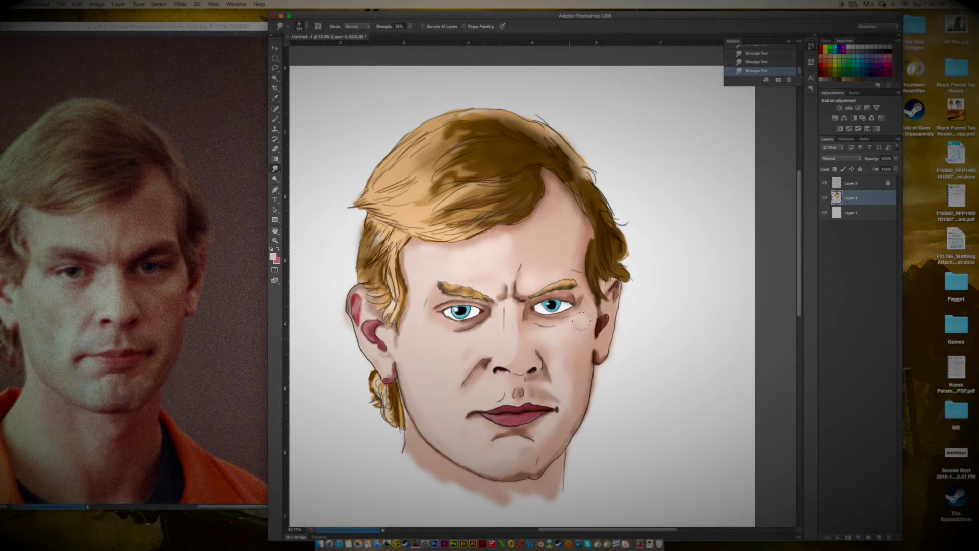
right_click(551, 360)
key("Escape")
scroll(541, 271, "up", 2)
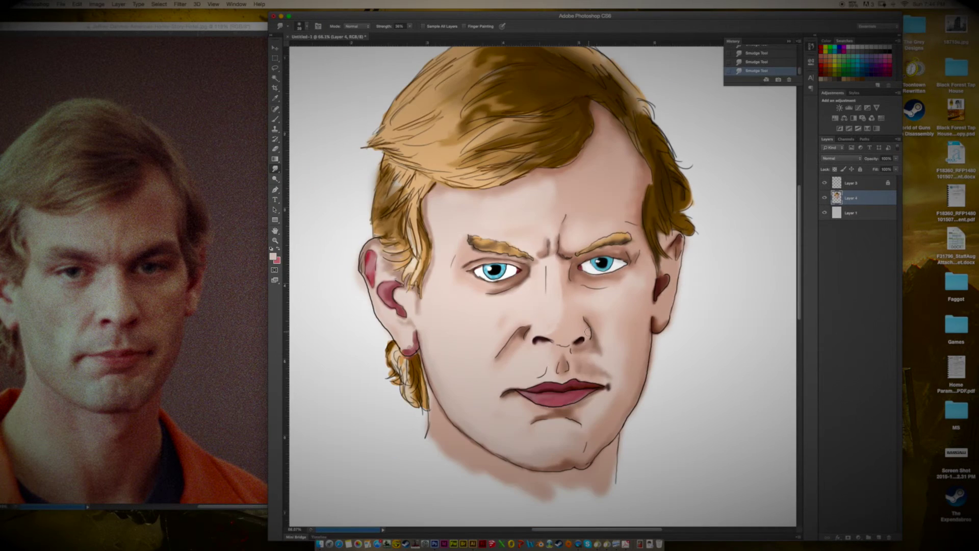
Save the portrait as jeffrey .psd and open it in Illustrator
key("super+s")
key("Return")
left_click(58, 4)
left_click(71, 24)
double_click(427, 272)
Image Trace jeffrey.psd with the 6 Colors preset, raise the colour count, and move it up
key("Return")
key("Return")
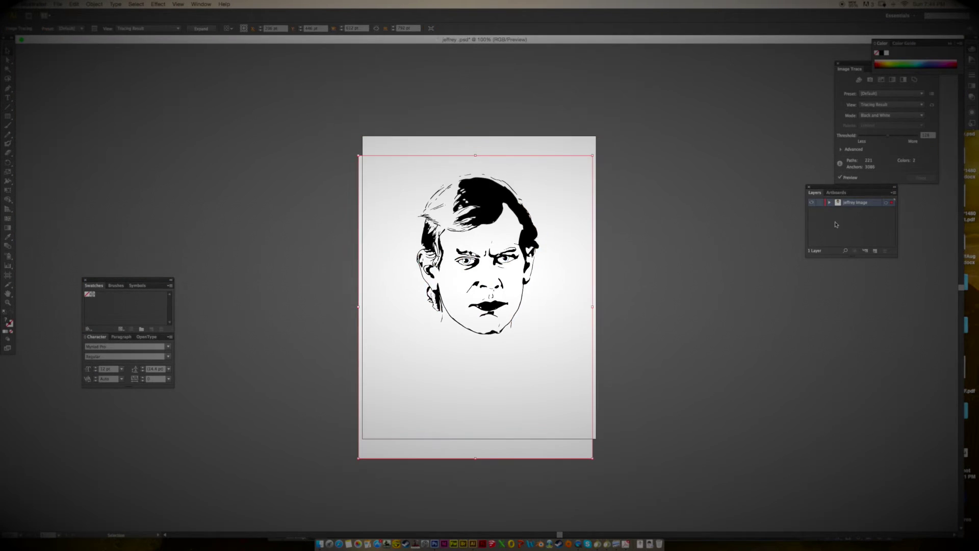
left_click(891, 94)
left_click(877, 130)
left_click(877, 134)
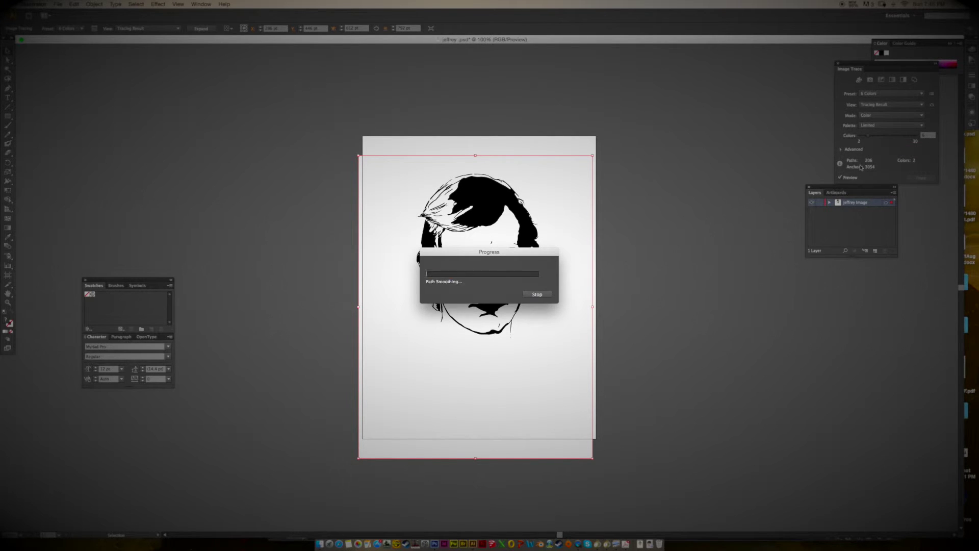
left_click(872, 137)
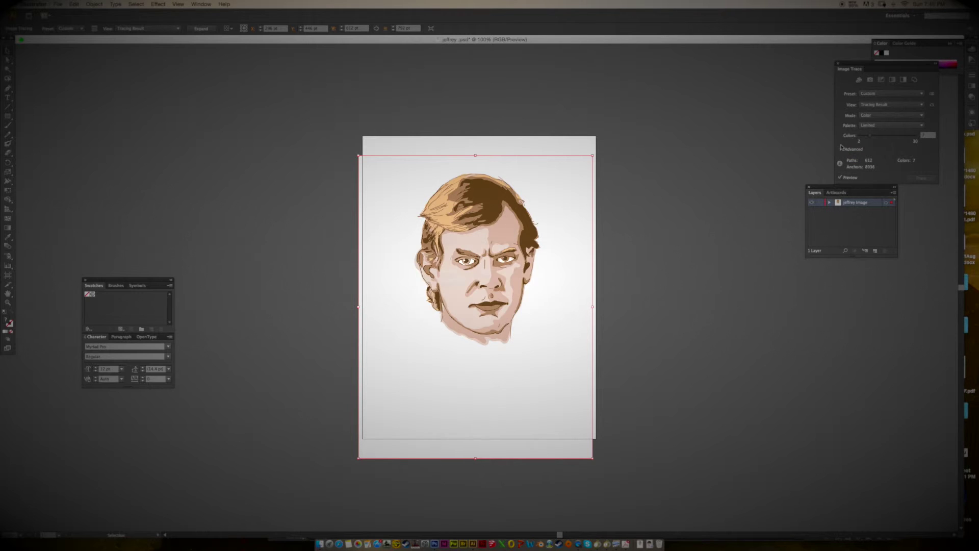
left_click_drag(403, 255, 407, 237)
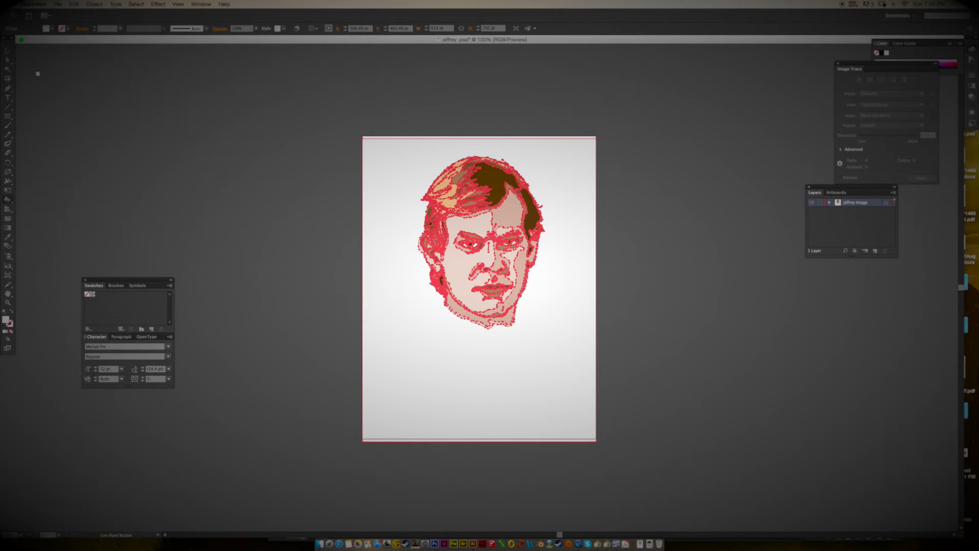
left_click(395, 195)
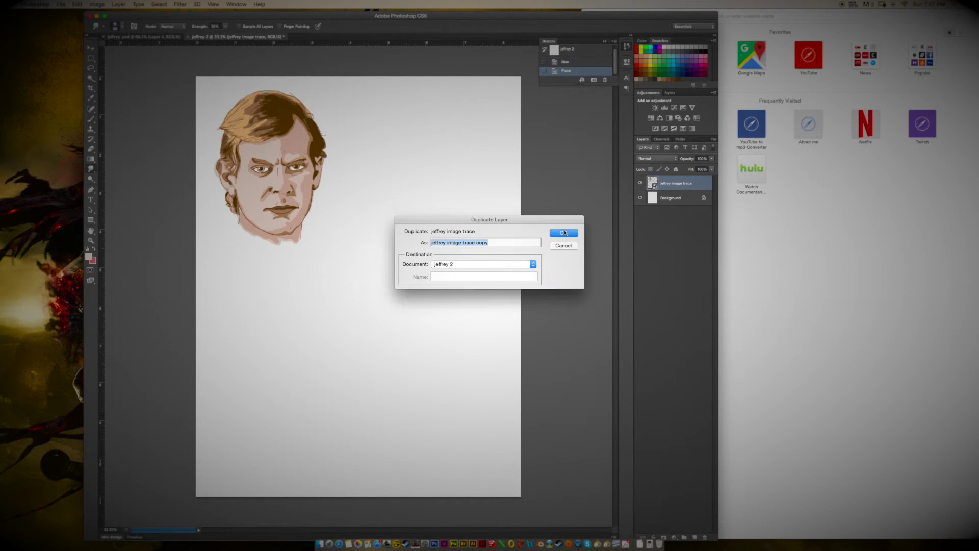
Duplicate both face layers into a bottom row and scale all four to fill the page
left_click(655, 201, "shift")
right_click(655, 200)
key("Return")
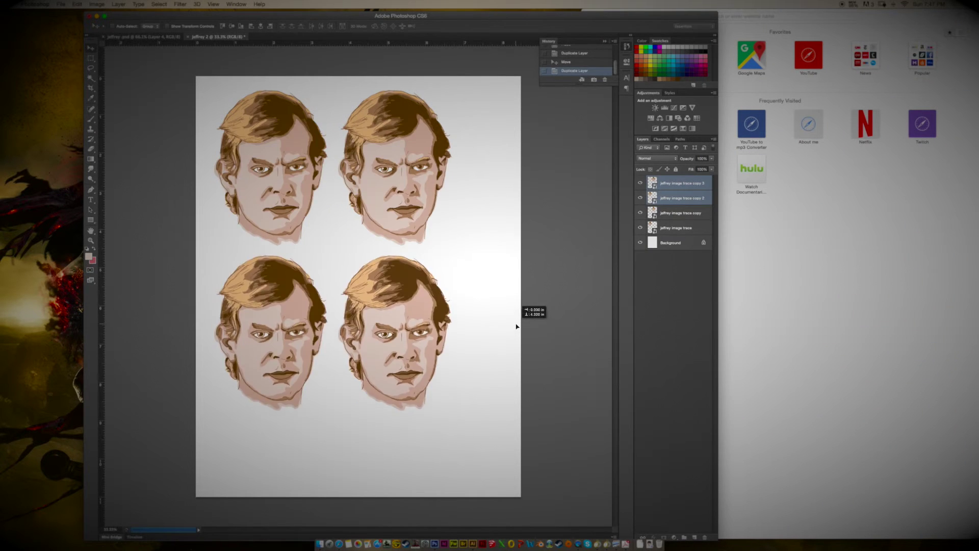
left_click_drag(518, 322, 495, 170)
key("ctrl+t")
left_click_drag(442, 404, 510, 481)
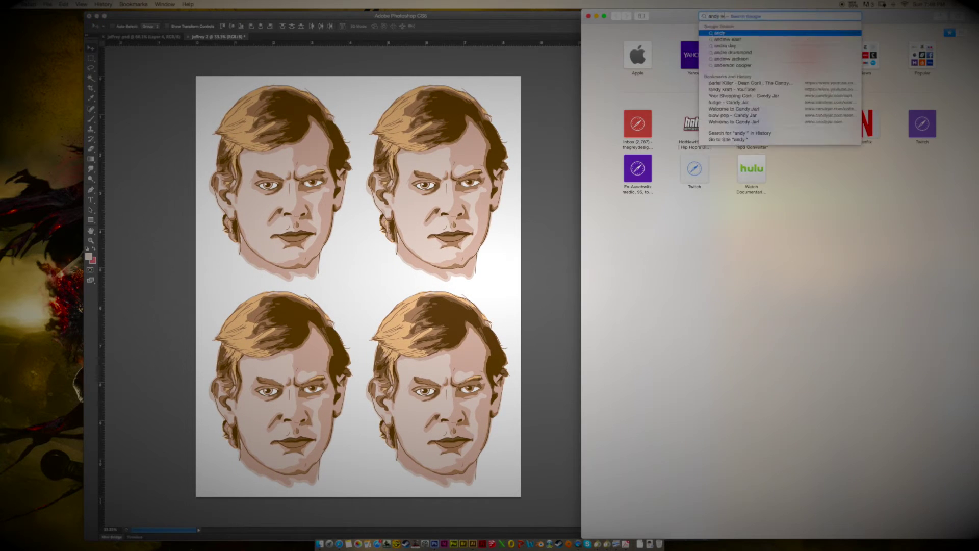
Search the web for Warhol Marilyn Monroe reference images
type("arhol")
key("Return")
left_click(657, 57)
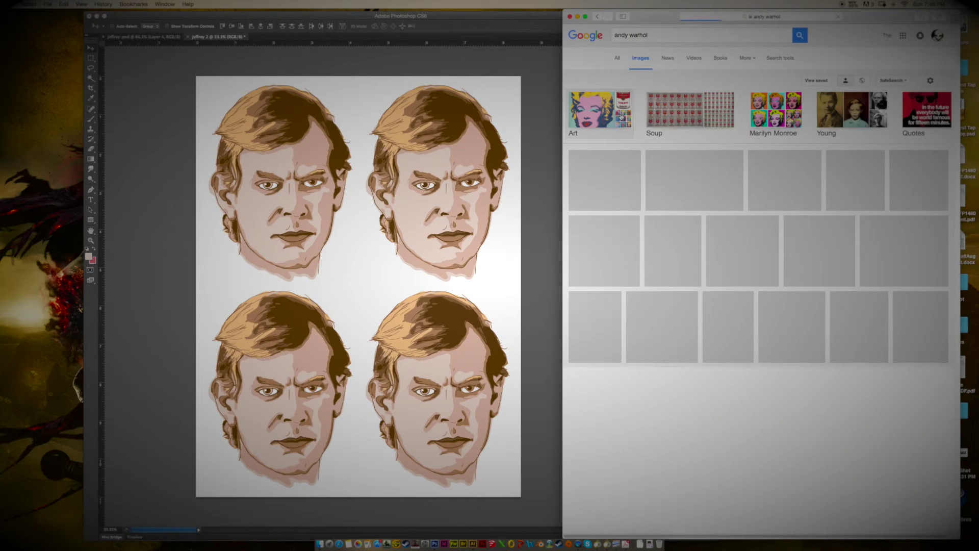
type("marilyn monroe")
key("Return")
left_click(533, 150)
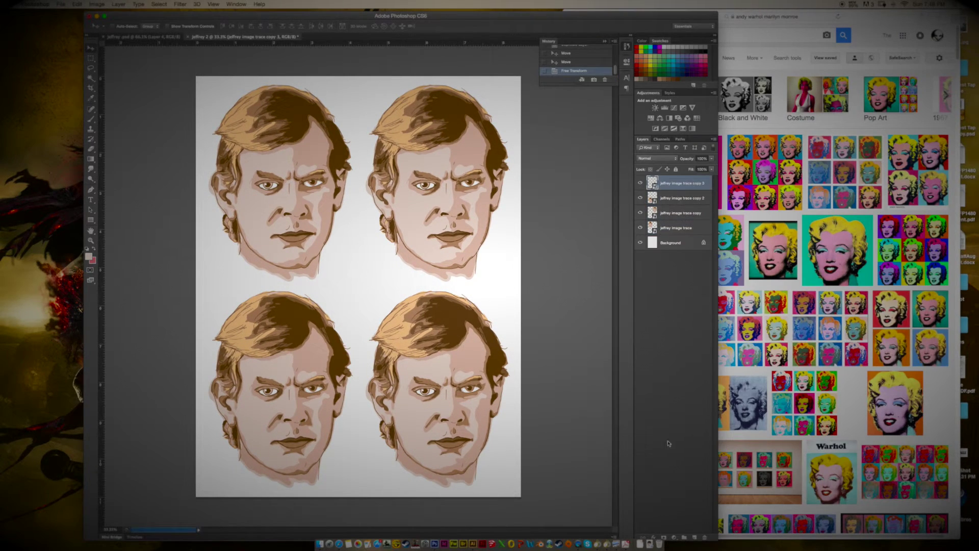
Add centre guides splitting the page into quarters, create a new layer, and pick teal
left_click_drag(101, 285, 357, 285)
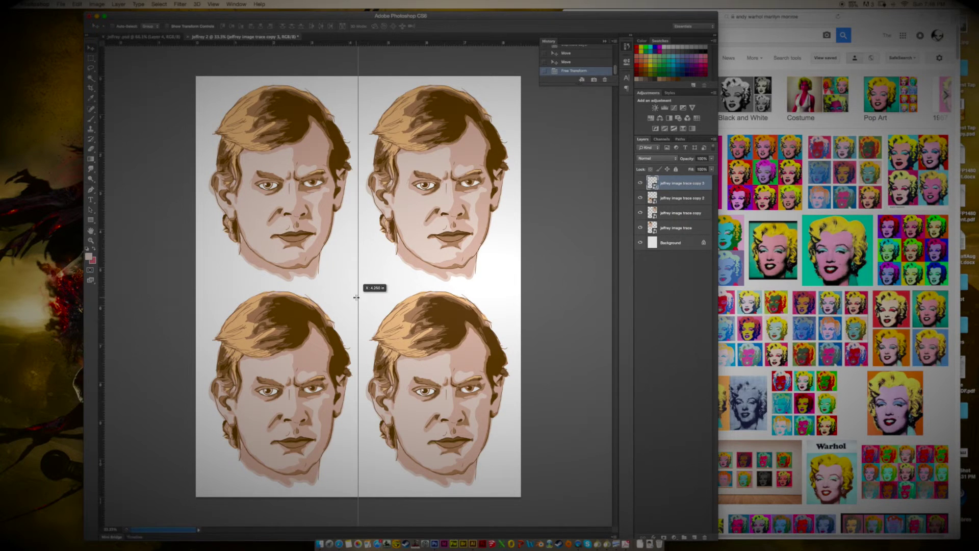
left_click_drag(382, 43, 382, 286)
key("ctrl+shift+alt+n")
key("d")
left_click(89, 257)
left_click(692, 239)
Draw a teal rectangle over the top-left quadrant and a magenta one over the top-right
left_click(760, 193)
key("u")
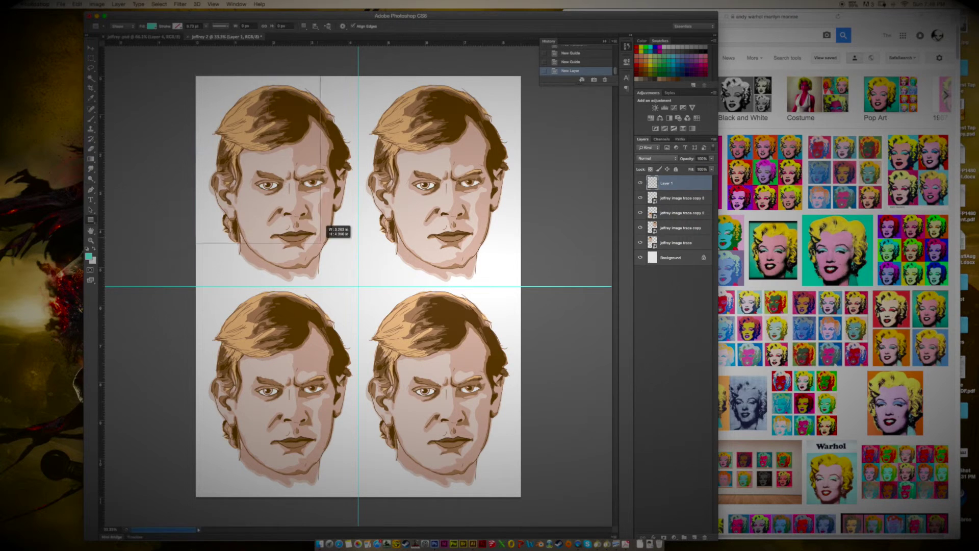
left_click_drag(196, 77, 358, 286)
left_click(90, 256)
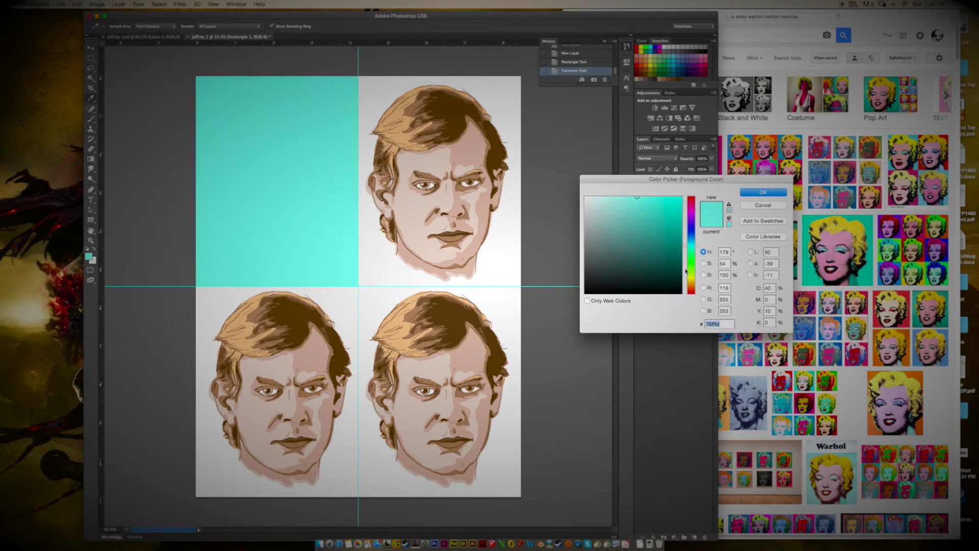
left_click(692, 214)
left_click(675, 200)
left_click(760, 192)
mouse_move(360, 76)
left_mouse_down()
mouse_move(489, 267)
mouse_move(520, 286)
left_mouse_up()
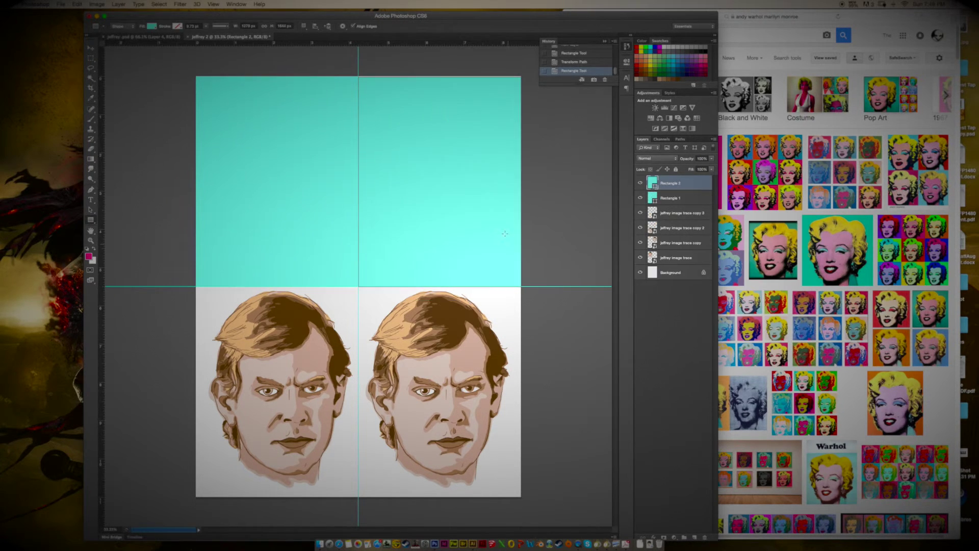
left_click(152, 26)
left_click(119, 76)
Draw a green rectangle over the bottom-left quadrant and an orange one over the bottom-right
left_click_drag(196, 286, 357, 497)
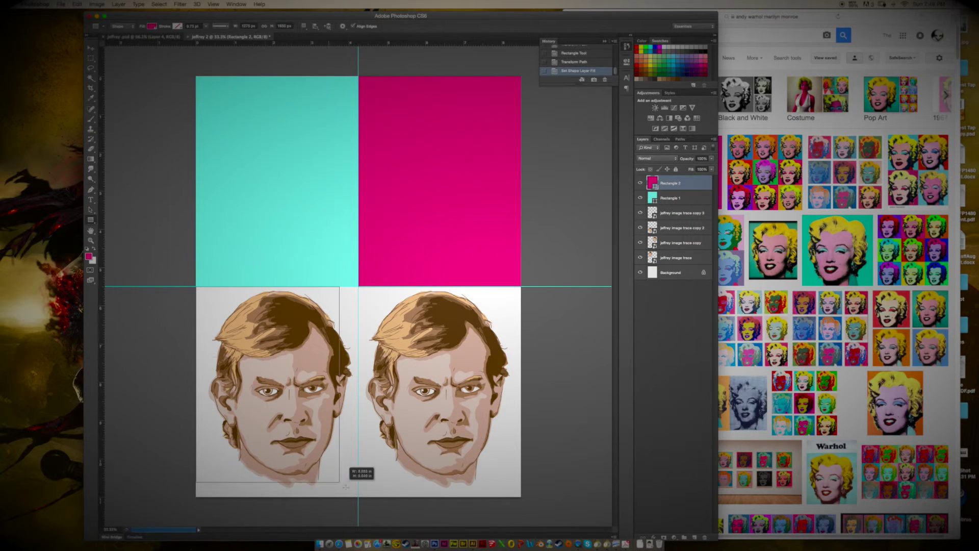
left_click(151, 26)
left_click(123, 77)
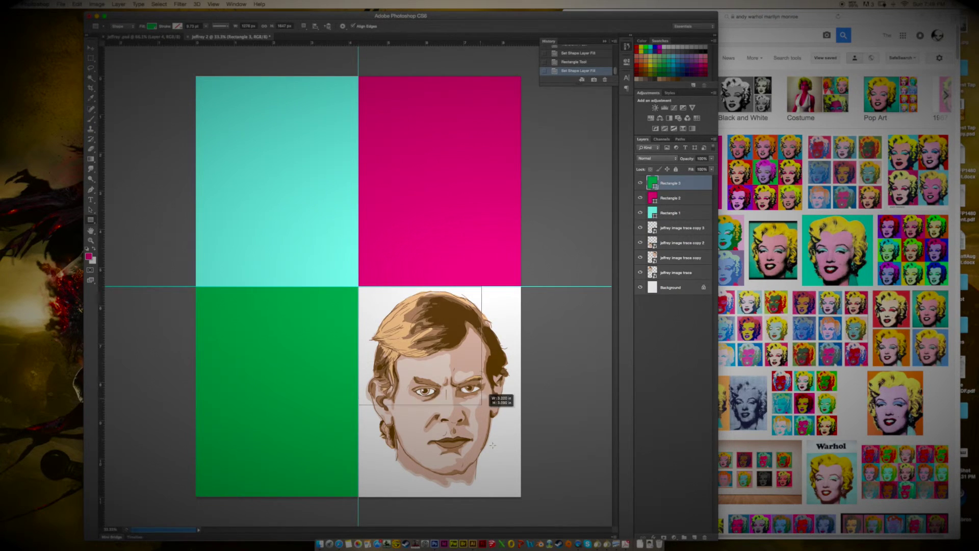
left_click_drag(358, 286, 521, 497)
left_click(151, 26)
left_click(134, 86)
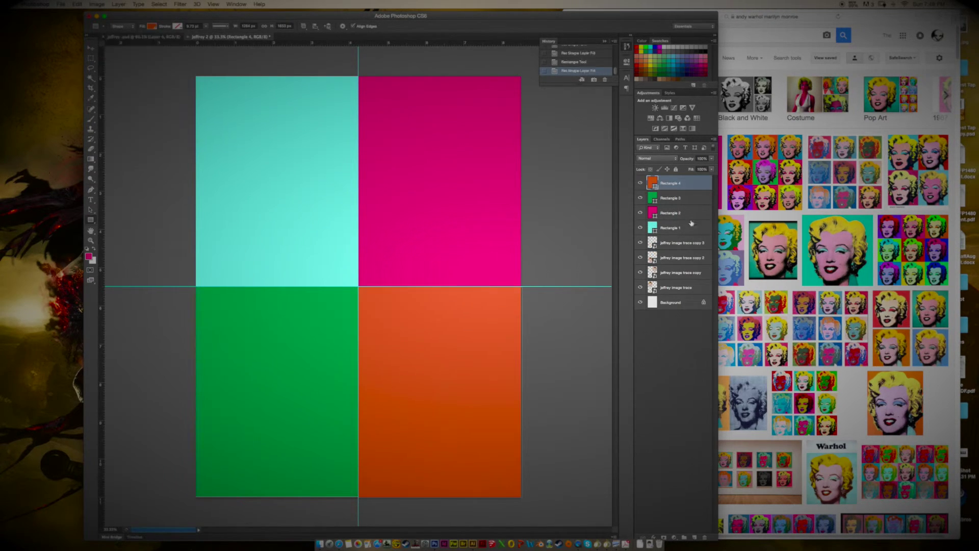
Select all four rectangle layers and bring up their layer options
left_click(683, 227, "shift")
right_click(686, 182)
right_click(687, 182)
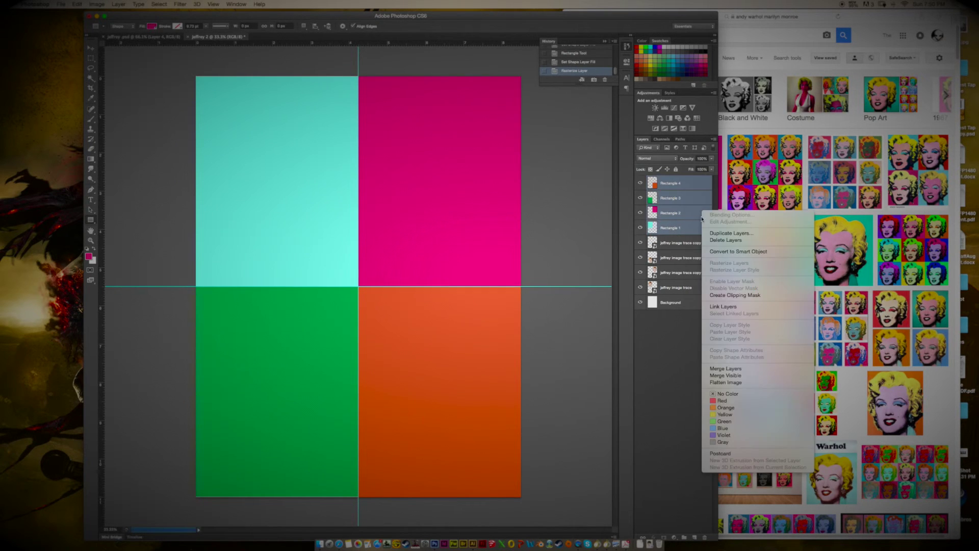
Merge the rectangles and try Darken, Darker Color, Overlay and Vivid Light blending
left_click(714, 352)
double_click(699, 182)
left_click(708, 242)
left_click(701, 247)
left_click(702, 244)
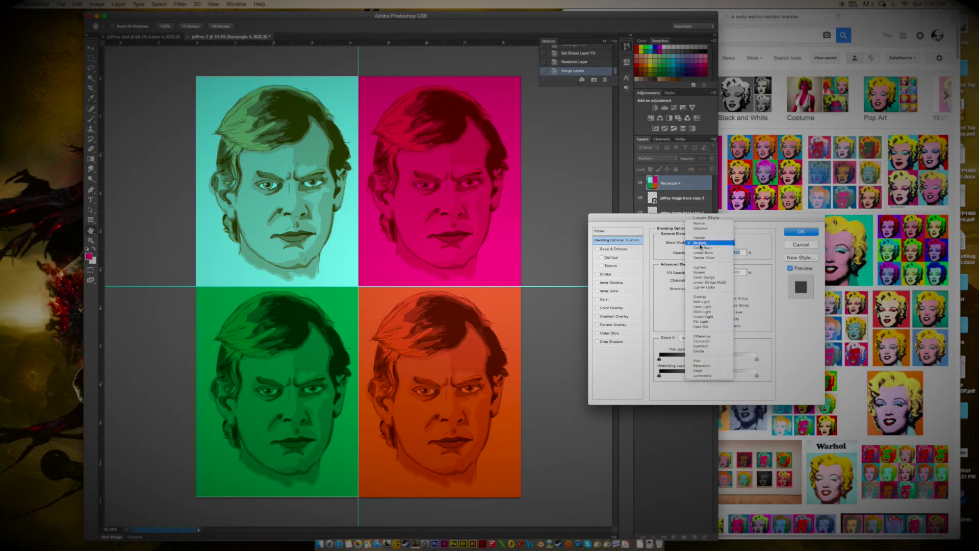
left_click(702, 252)
left_click(702, 254)
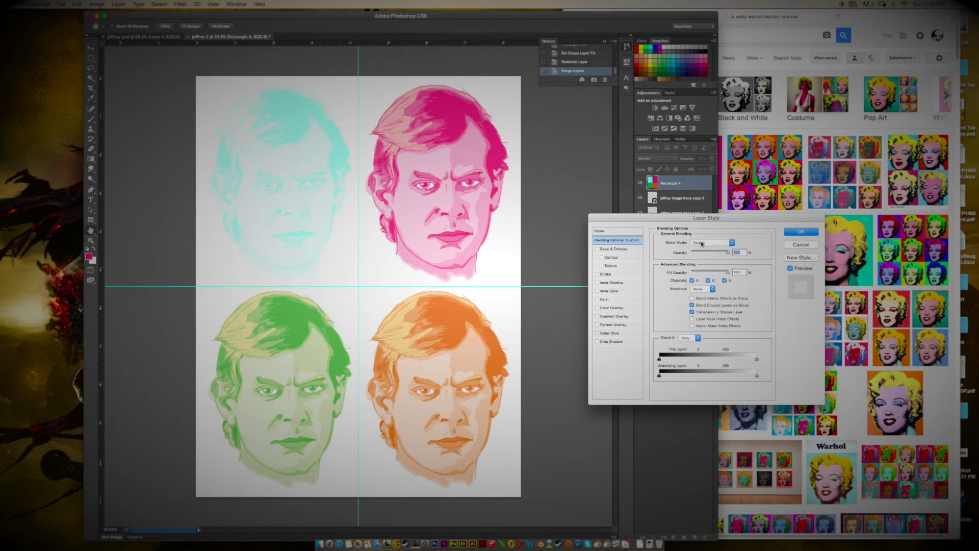
left_click(702, 250)
left_click(702, 244)
left_click(702, 244)
Try Subtract, then settle on Difference blend mode for the merged colour blocks
left_click(699, 242)
left_click(699, 248)
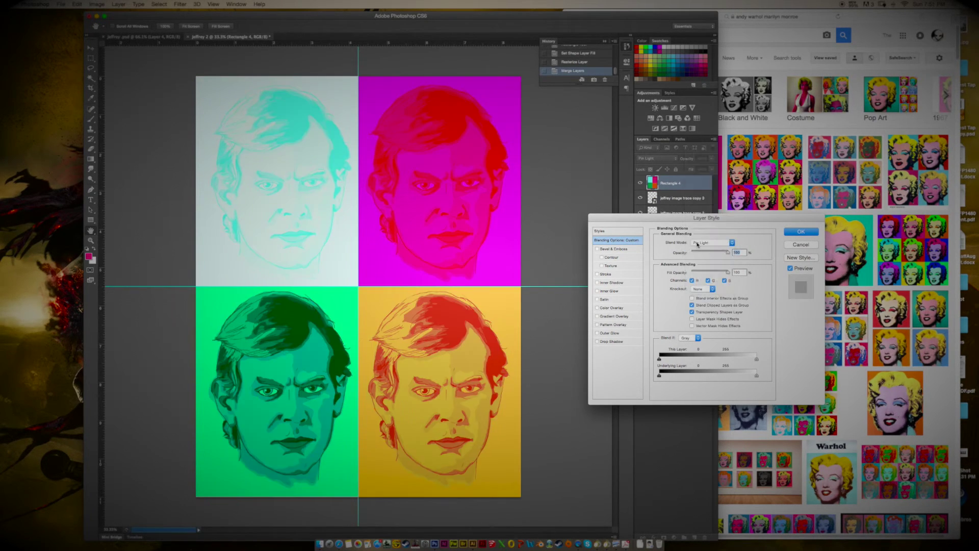
left_click(699, 248)
left_click(699, 244)
left_click(699, 244)
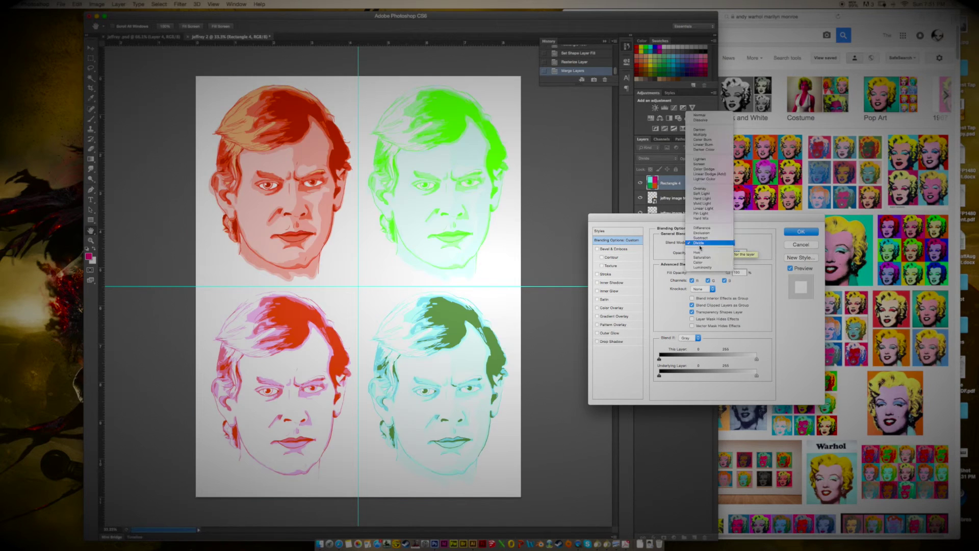
left_click(706, 224)
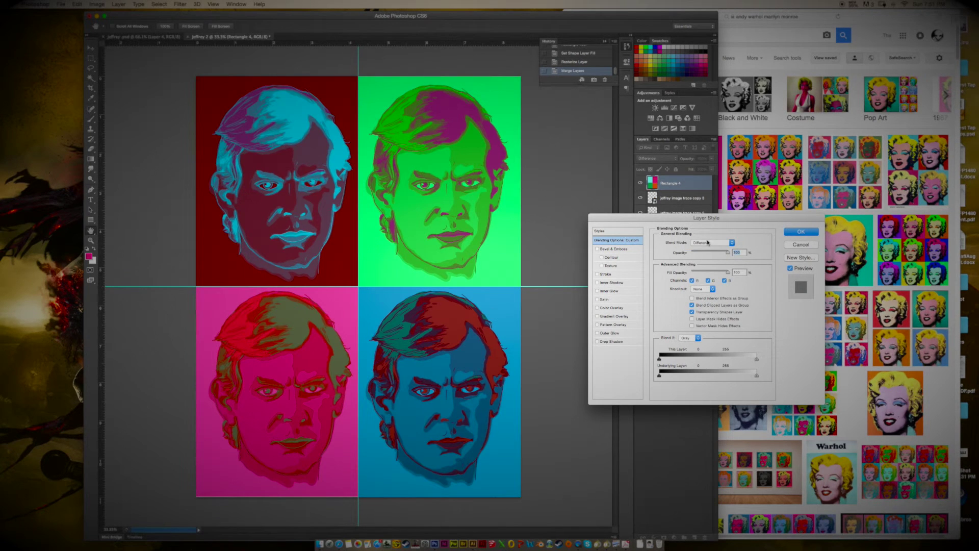
left_click(801, 231)
Add a new layer, then nudge the colour block layer's top/bottom split down slightly
key("ctrl+shift+alt+n")
left_click(666, 198)
key("ctrl+t")
left_click_drag(358, 496, 358, 498)
Confirm the colour-block resize and paste the Jeffrey Dahmer title into a text box across the middle
key("Return")
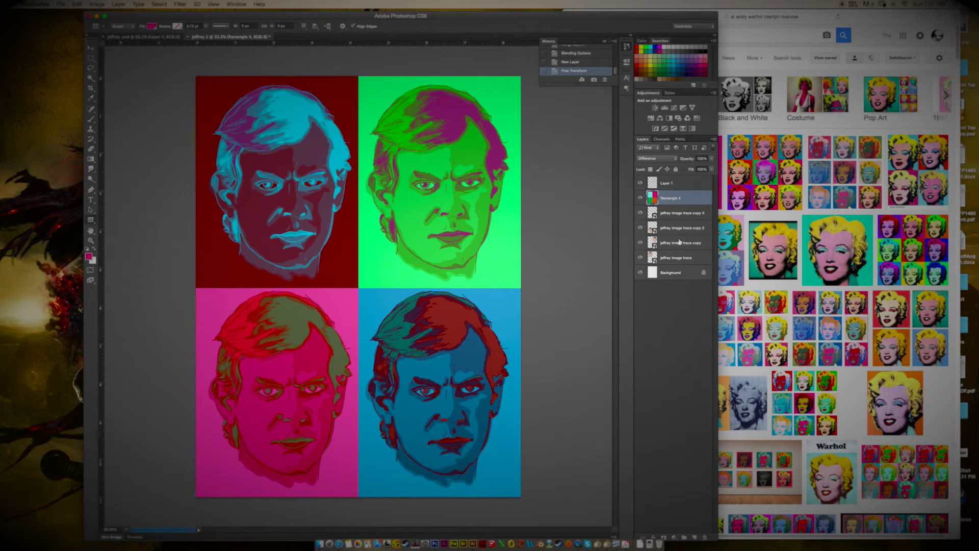
left_click(684, 186)
key("t")
left_click_drag(520, 318, 196, 264)
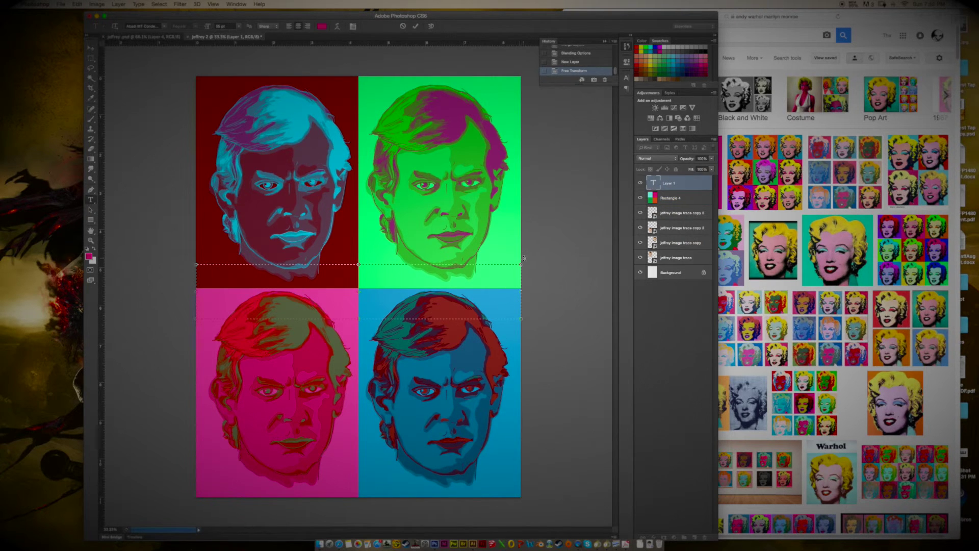
left_click_drag(360, 288, 359, 342)
type("JEFFREY DAHMER")
key("ctrl+a")
Try Brush Script MT and Brush Script Std for the title and enlarge its size
key("Down")
key("Down")
key("Down")
key("Down")
key("Down")
key("Down")
key("Down")
key("Down")
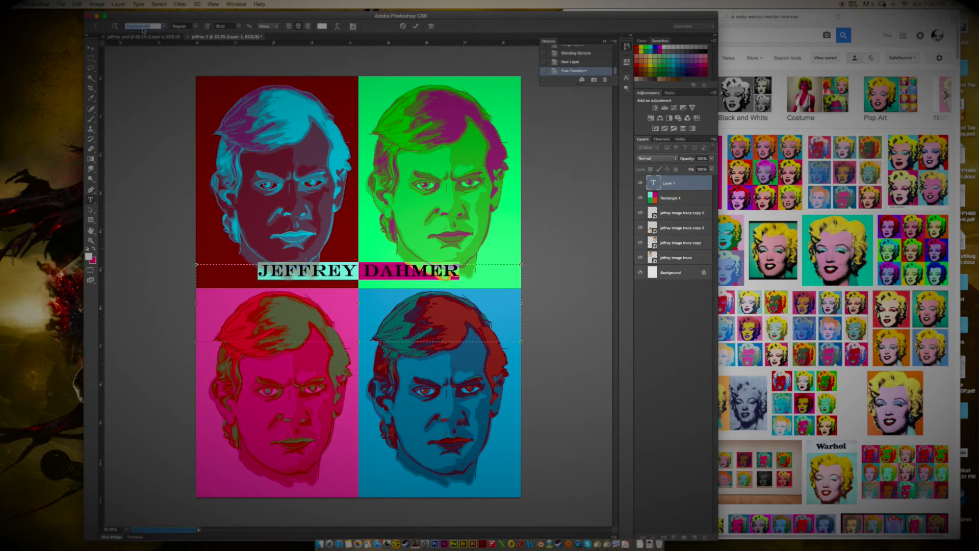
left_click(164, 26)
left_click(153, 129)
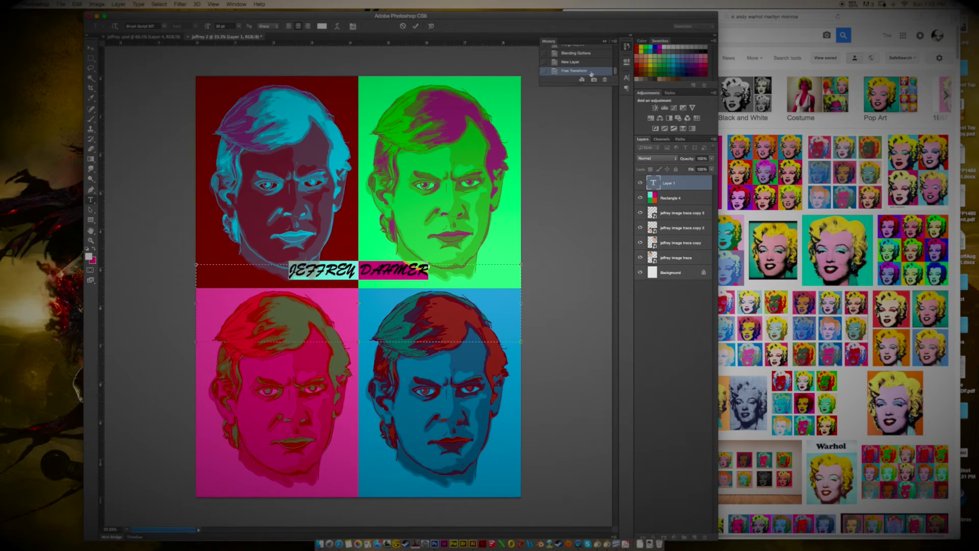
left_click(238, 26)
left_click(254, 203)
key("Down")
Try Monotype Corsiva, King City Free Font and LaurenScript fonts on the title
left_click(163, 26)
scroll(170, 174, "down", 5)
left_click(158, 395)
left_click(164, 26)
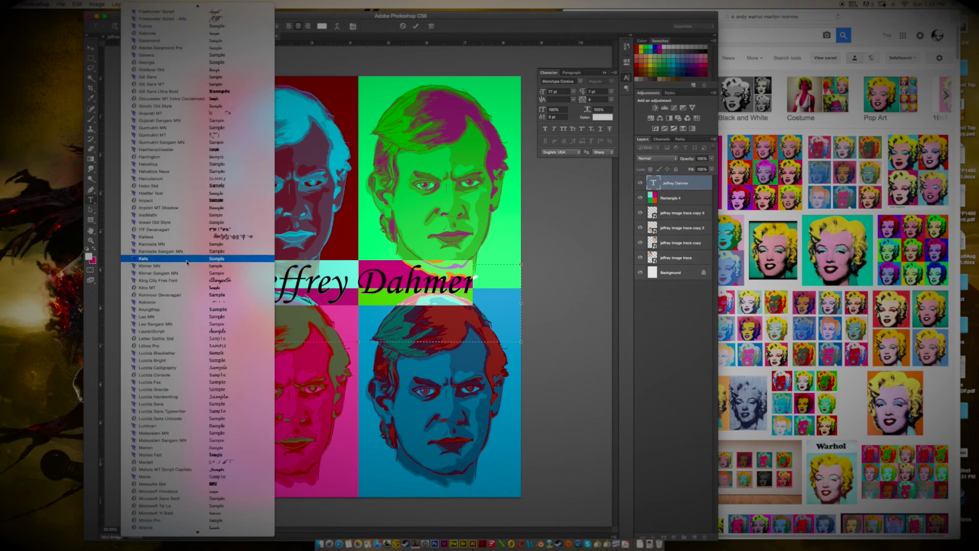
left_click(158, 281)
left_click(165, 26)
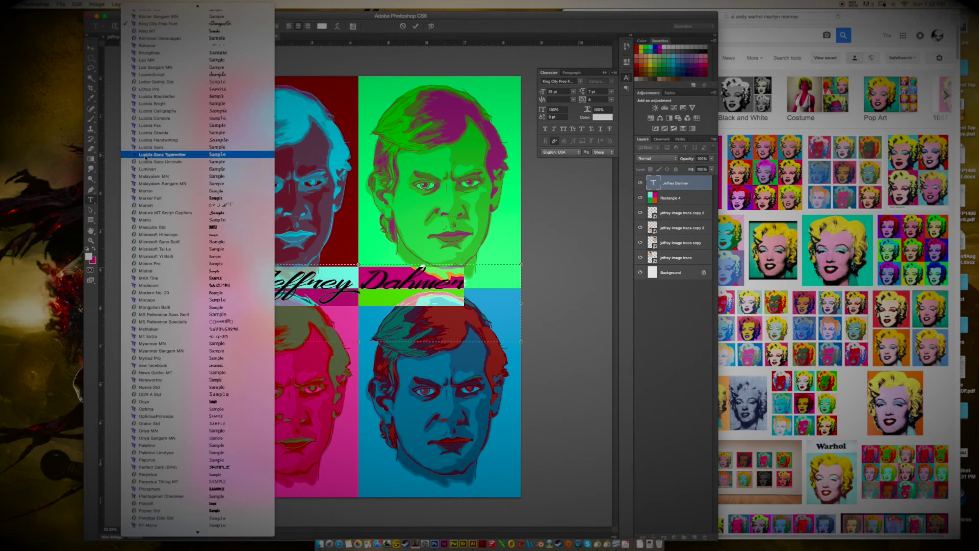
left_click(153, 75)
Set the title font to Rebel Heart and commit the text
left_click(164, 26)
scroll(189, 288, "down", 10)
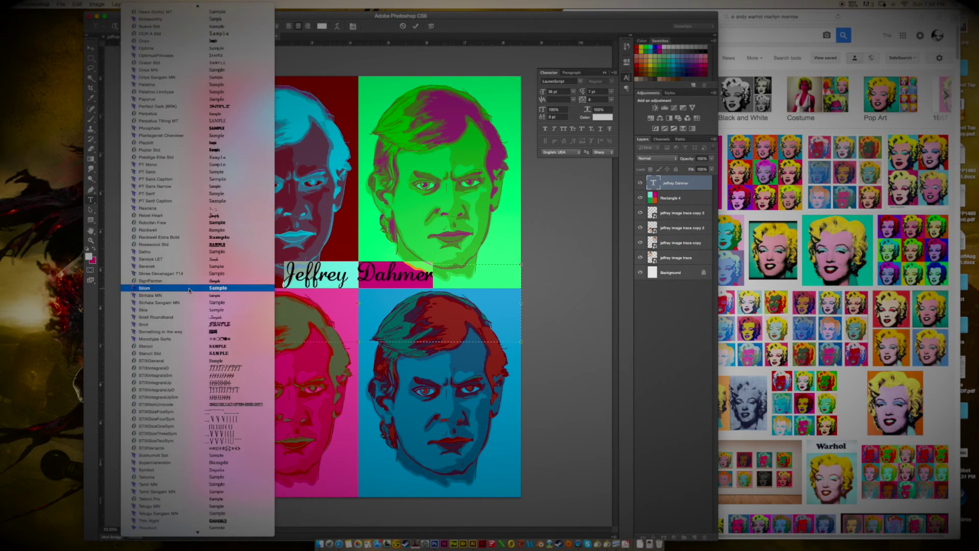
left_click(168, 222)
left_click(91, 48)
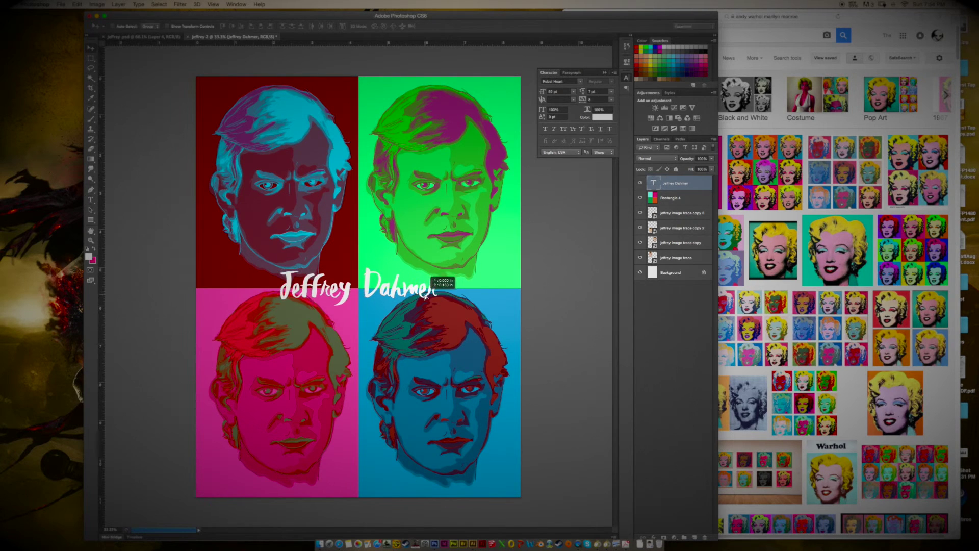
left_click(600, 17)
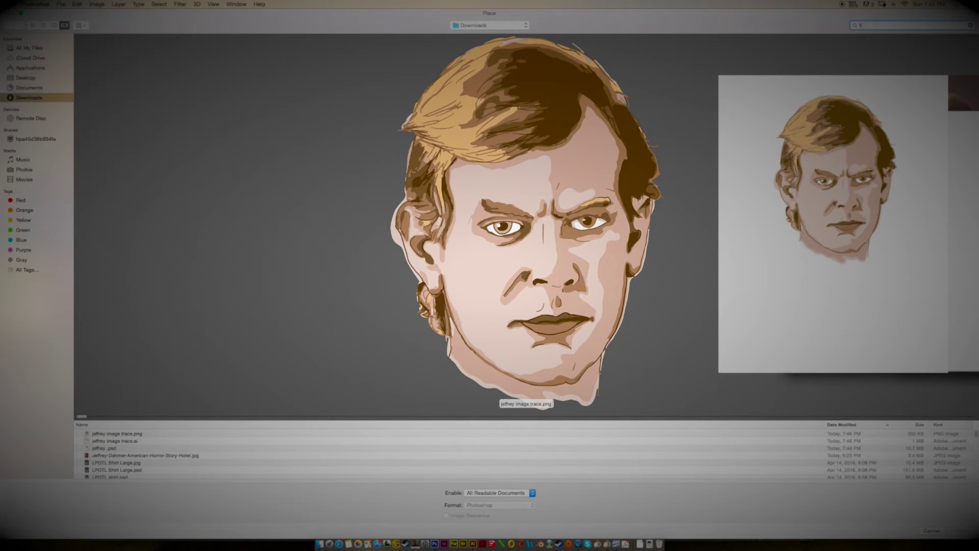
Place the alien head logo and move it to the poster's bottom-left corner
type("he grey")
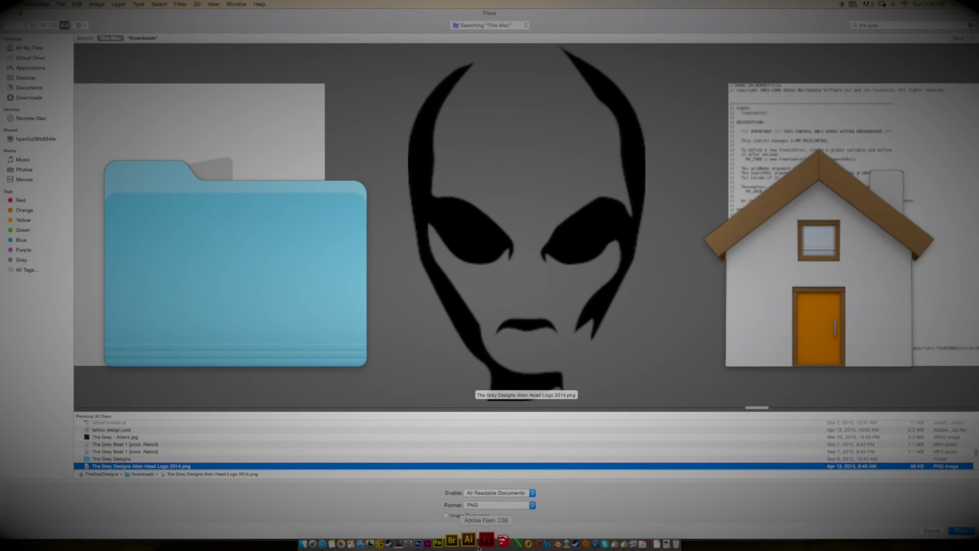
key("Return")
mouse_move(407, 286)
left_mouse_down()
mouse_move(313, 451)
mouse_move(257, 480)
left_mouse_up()
key("Return")
Give the logo layer a Color Overlay layer style
double_click(796, 182)
left_click(728, 245)
key("Return")
key("Return")
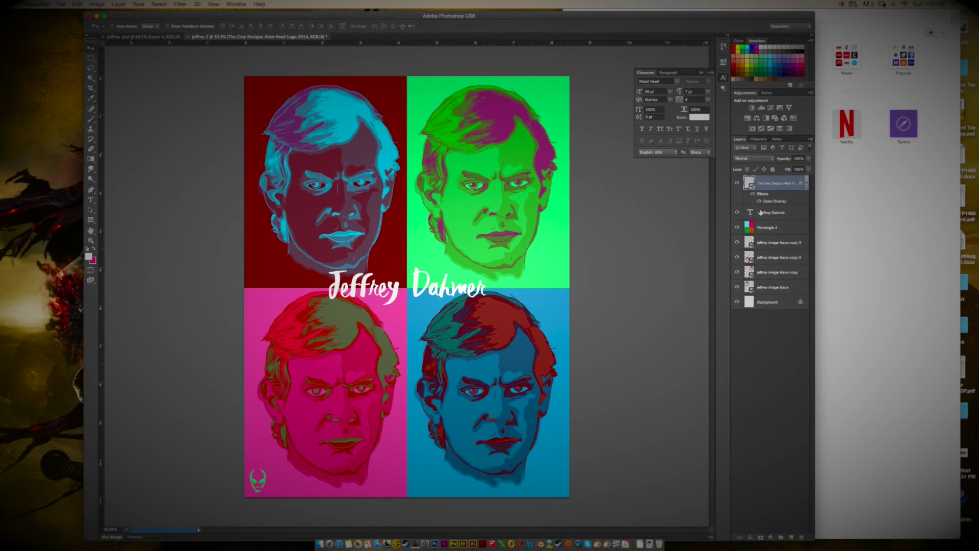
Try Color Dodge and Hard Mix on the title layer, settling on Exclusion blending
left_click(773, 212)
left_click(746, 162)
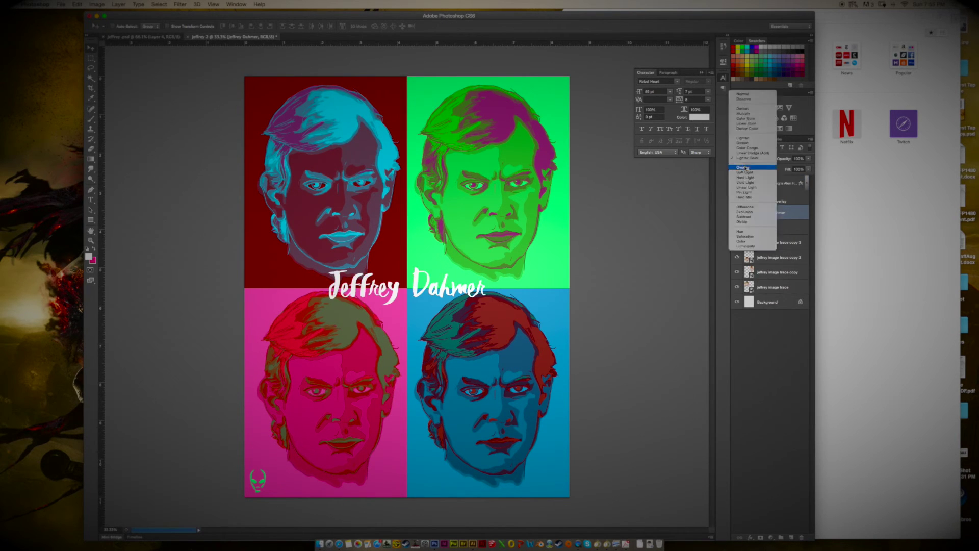
left_click(748, 208)
left_click(748, 161)
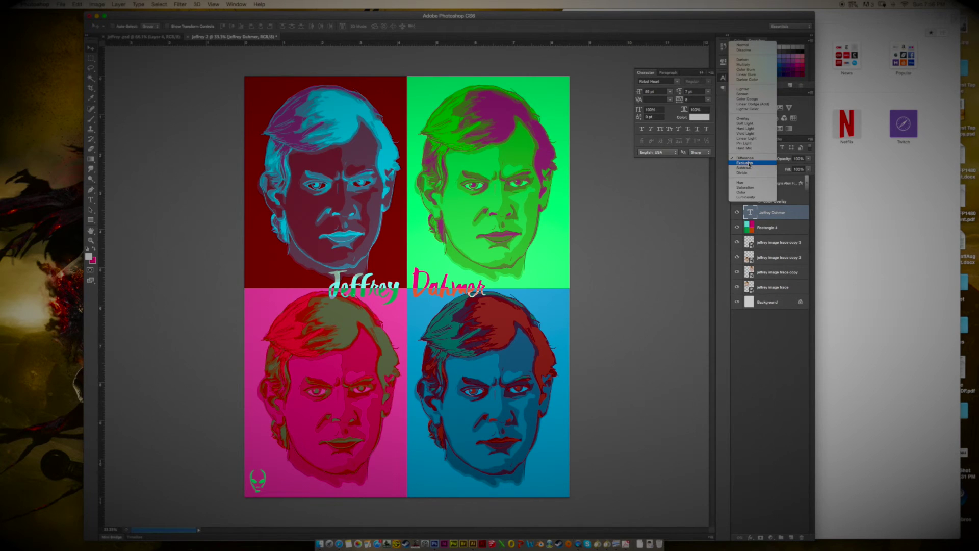
left_click(745, 172)
Add a sharp drop shadow at 100% opacity with a tight size to the title
double_click(789, 212)
left_click(611, 341)
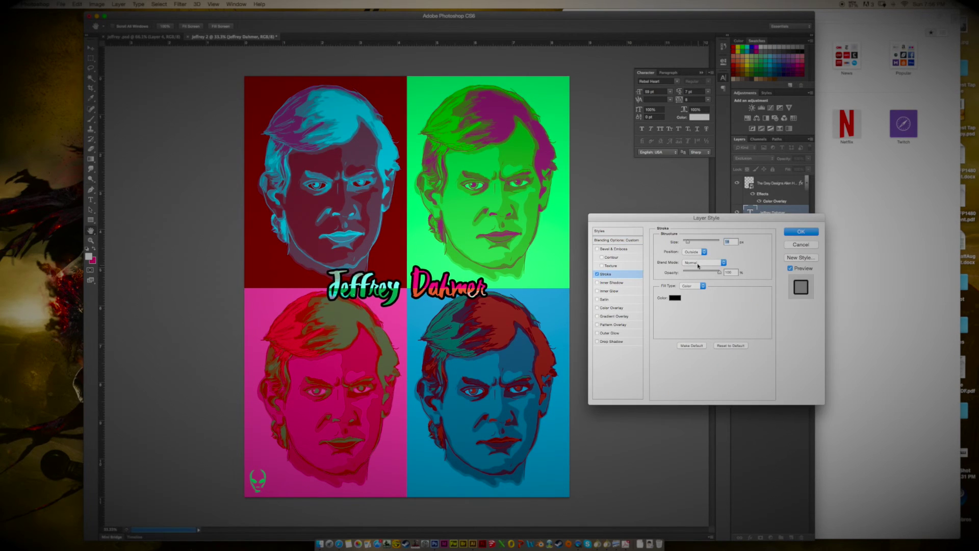
left_click_drag(710, 252, 720, 251)
mouse_move(683, 286)
left_mouse_down()
mouse_move(694, 286)
mouse_move(691, 296)
mouse_move(684, 279)
mouse_move(688, 286)
left_mouse_up()
mouse_move(690, 295)
left_mouse_down()
mouse_move(683, 295)
mouse_move(688, 276)
mouse_move(685, 295)
left_mouse_up()
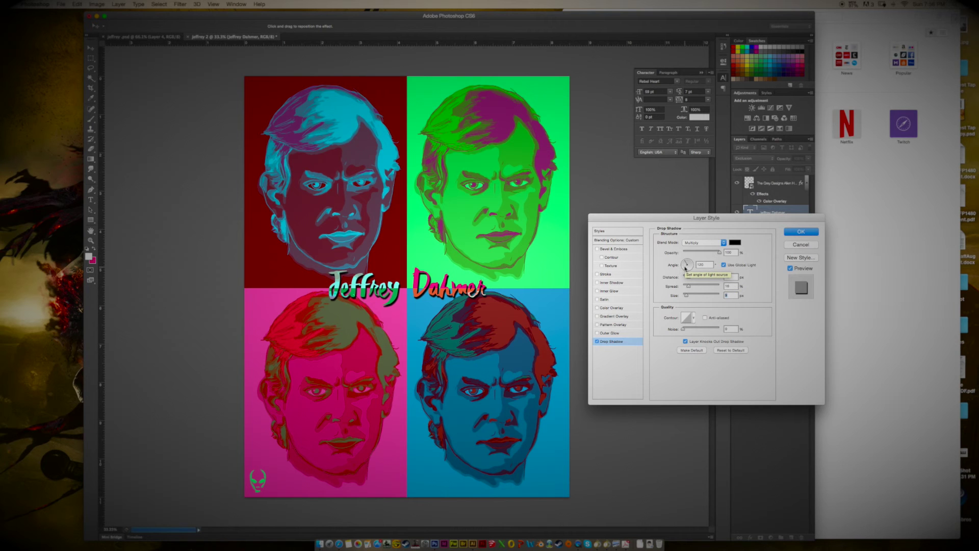
left_click(801, 232)
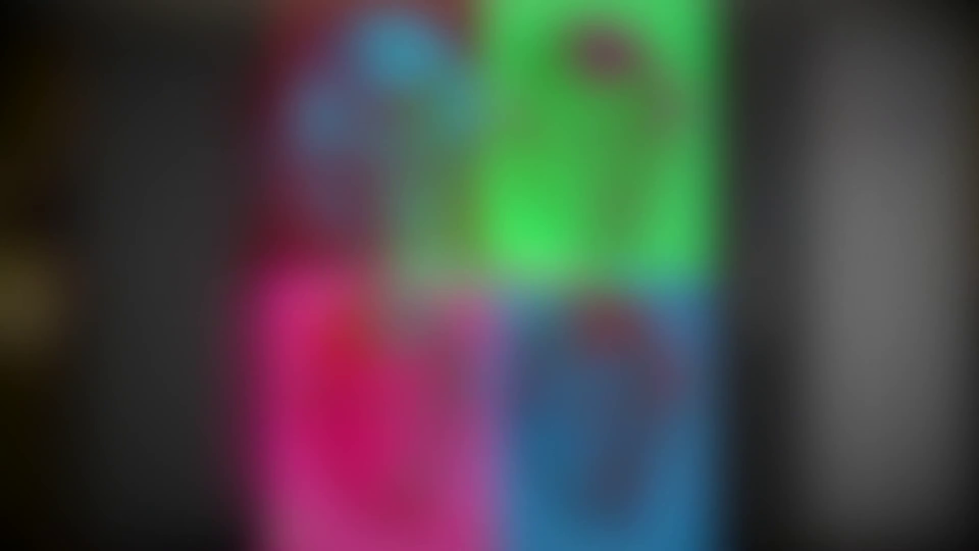